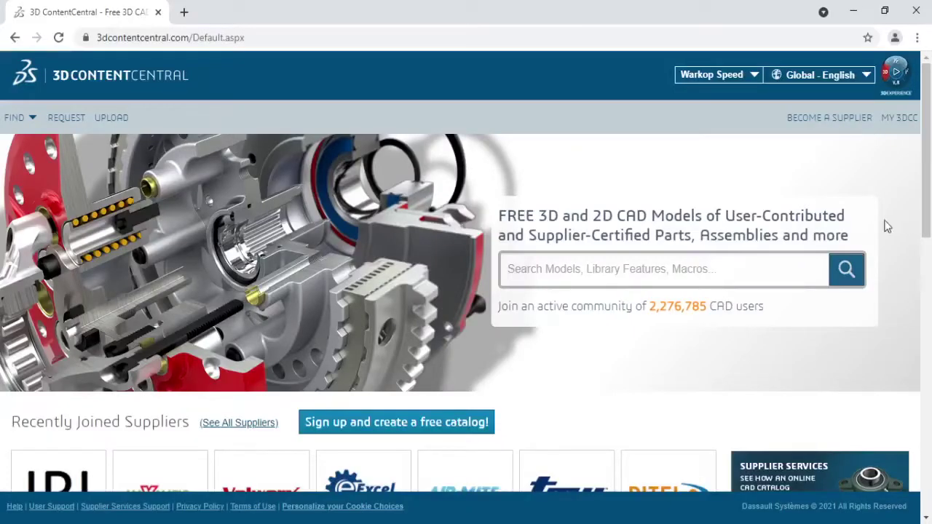
# Search 3D ContentCentral for '6 axis robot'.
pyautogui.click(728, 264)
pyautogui.write('6 axis robot')
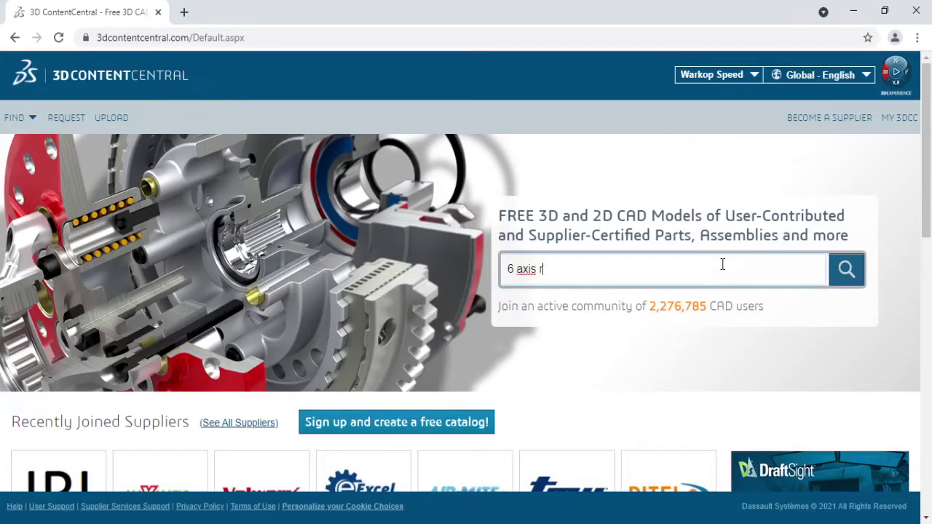
pyautogui.click(846, 270)
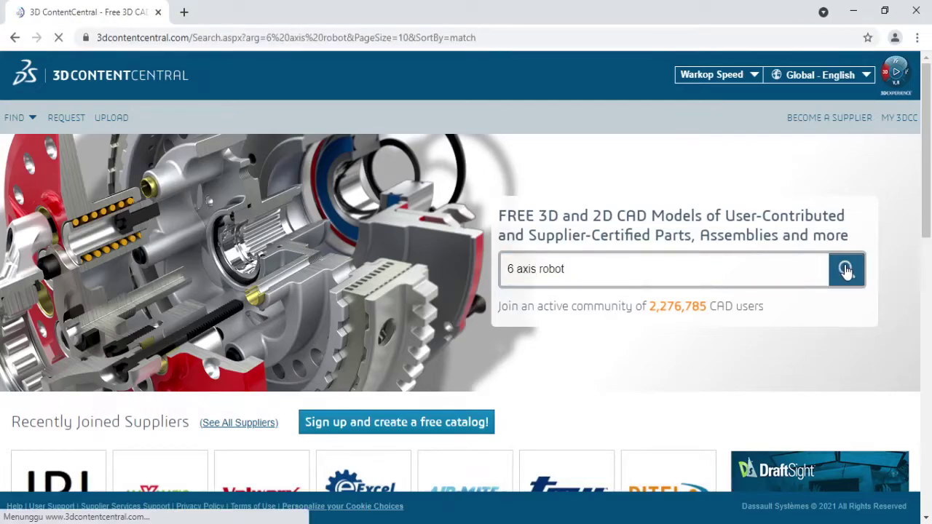
# Scroll through the first page of results and move to page 2.
pyautogui.scroll(-1, 847, 271)
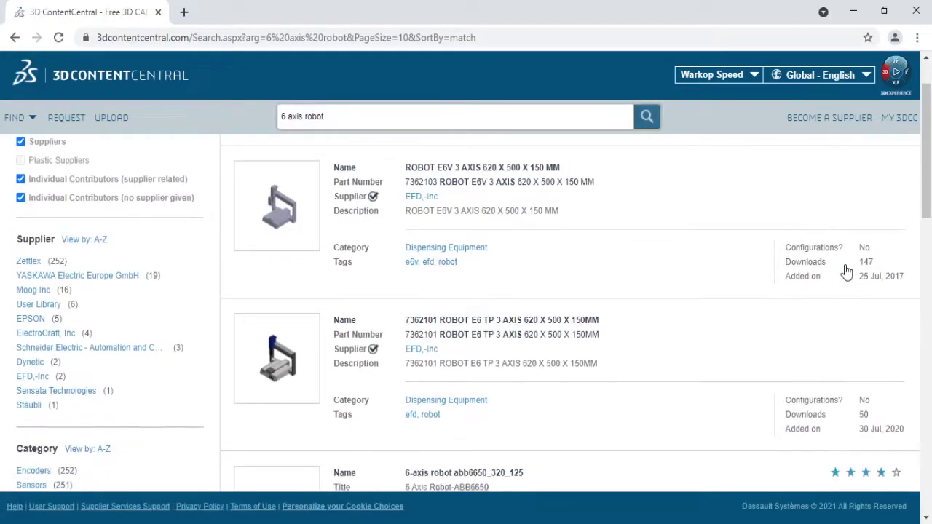
pyautogui.scroll(-1, 846, 272)
pyautogui.scroll(-1, 846, 272)
pyautogui.scroll(-1, 847, 272)
pyautogui.scroll(-1, 847, 272)
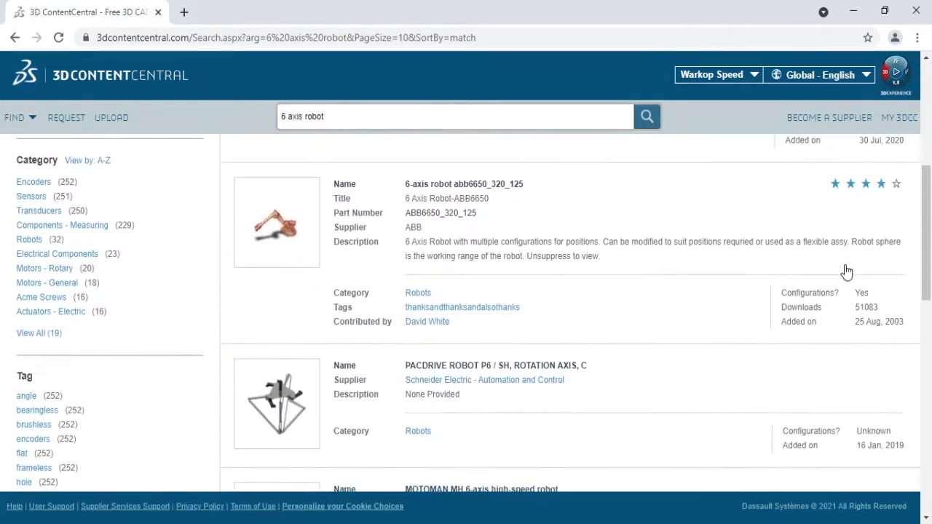
pyautogui.scroll(-1, 846, 271)
pyautogui.scroll(-1, 846, 272)
pyautogui.scroll(-2, 847, 271)
pyautogui.scroll(-1, 847, 271)
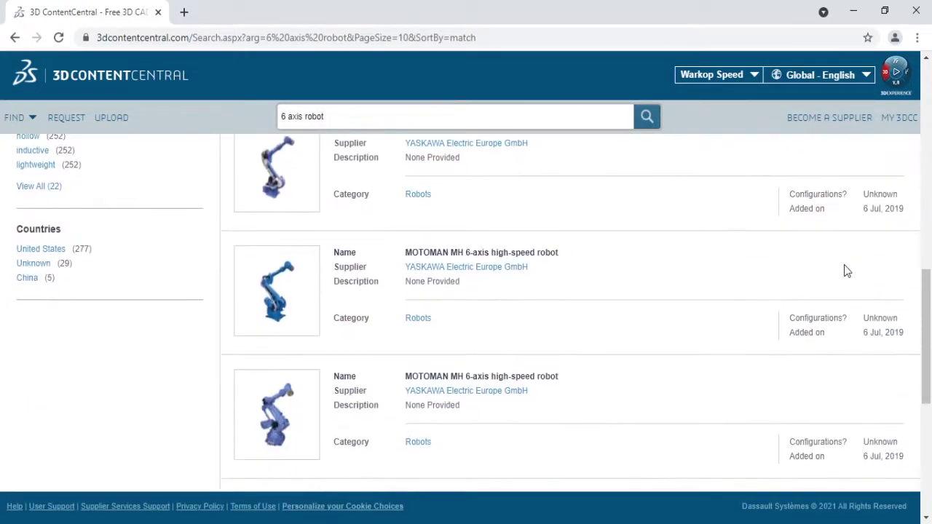
pyautogui.scroll(-1, 846, 272)
pyautogui.scroll(-1, 846, 272)
pyautogui.scroll(-1, 847, 272)
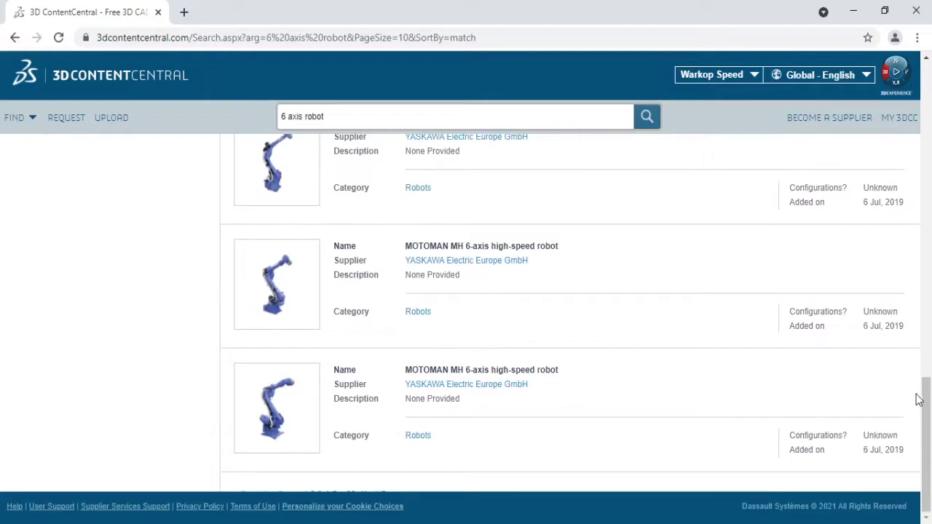
pyautogui.moveTo(925, 394); pyautogui.dragTo(929, 80)
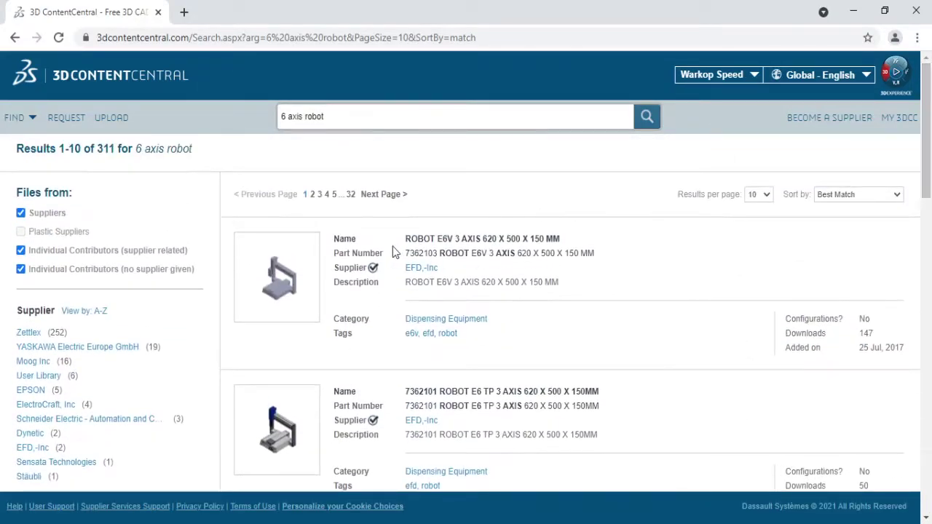
pyautogui.click(374, 196)
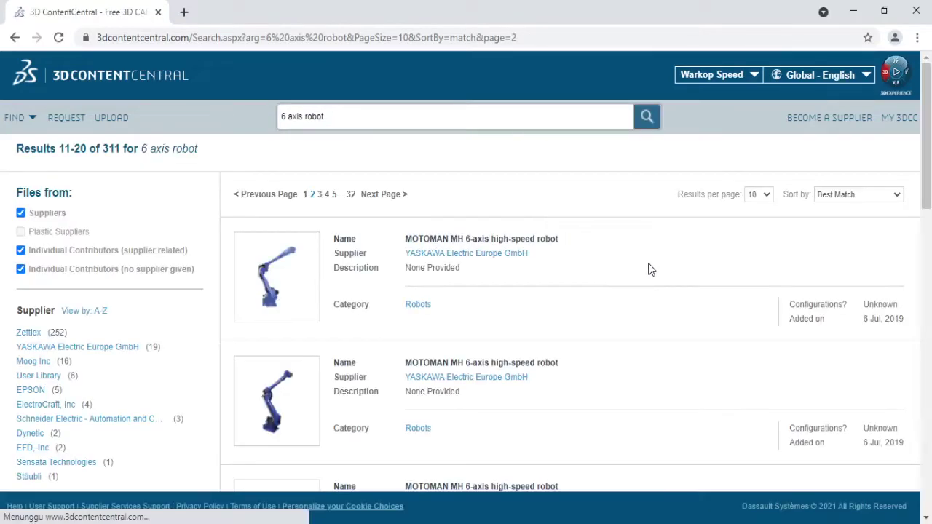
# Scroll through page 2 results 11-20 to view the MOTOMAN MH robots.
pyautogui.scroll(-2, 659, 270)
pyautogui.scroll(-1, 659, 270)
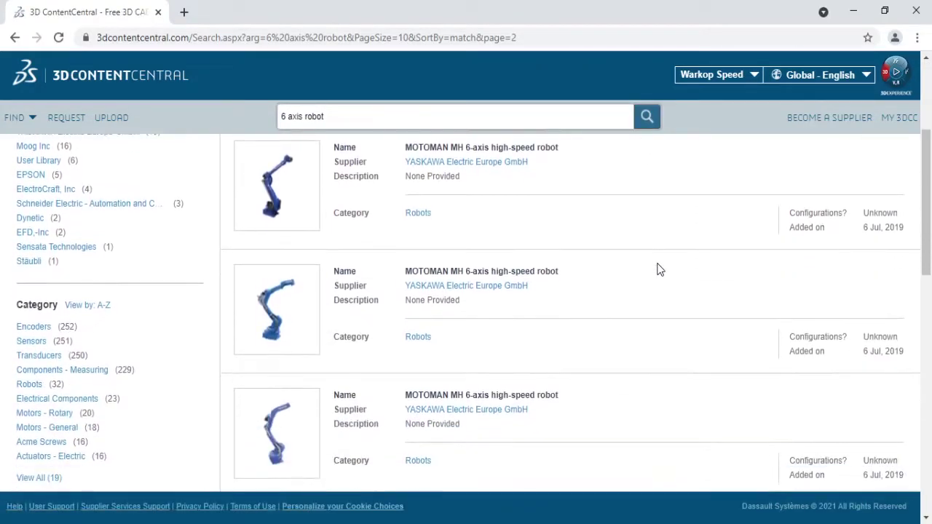
pyautogui.scroll(-2, 659, 270)
pyautogui.scroll(-1, 659, 270)
pyautogui.scroll(-1, 659, 269)
pyautogui.scroll(-2, 660, 270)
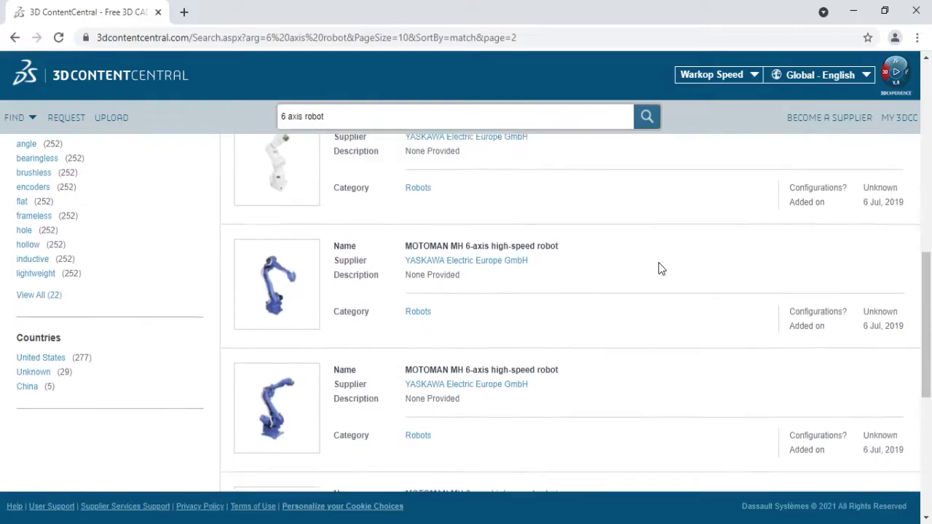
pyautogui.scroll(-1, 659, 270)
pyautogui.scroll(-1, 659, 270)
pyautogui.scroll(-1, 659, 269)
pyautogui.scroll(-1, 660, 269)
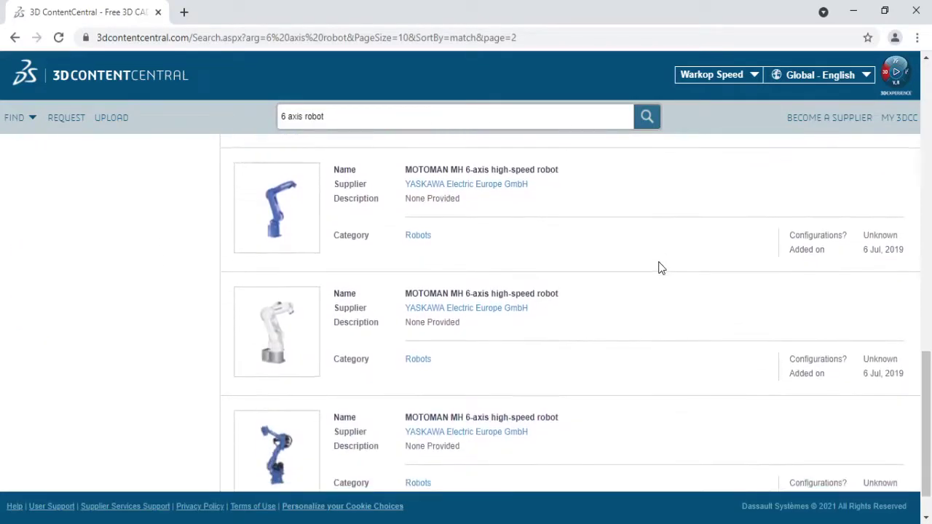
pyautogui.scroll(-1, 659, 269)
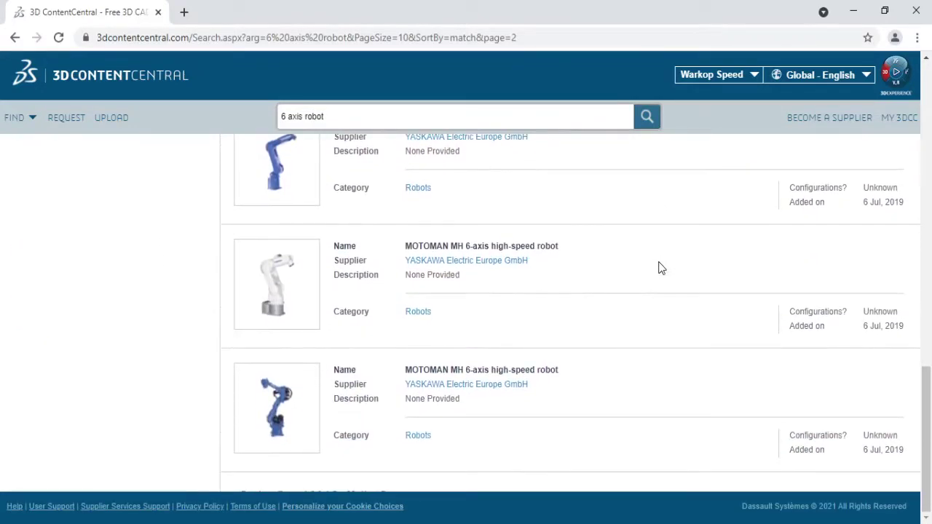
# Open the MOTOMAN MH 6-axis high-speed robot and download it in Parasolid 11.1 format.
pyautogui.click(551, 248)
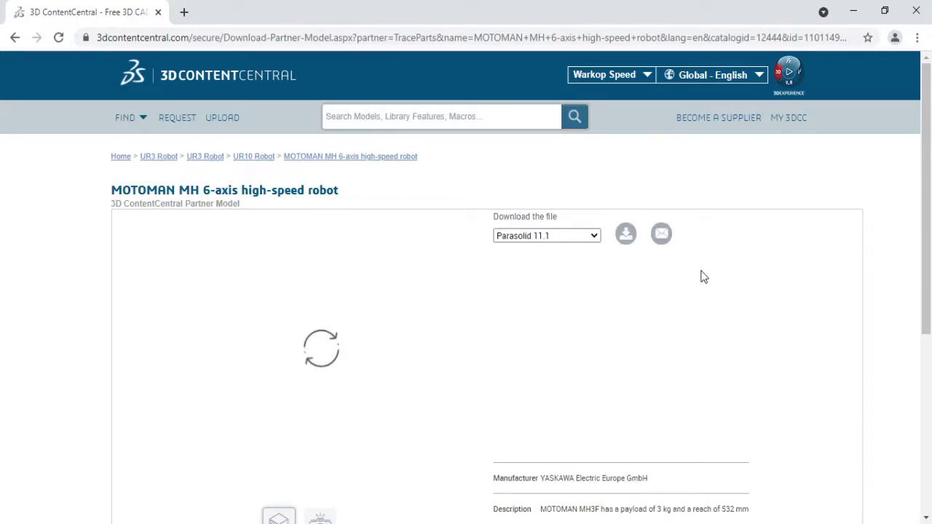
pyautogui.scroll(-1, 701, 275)
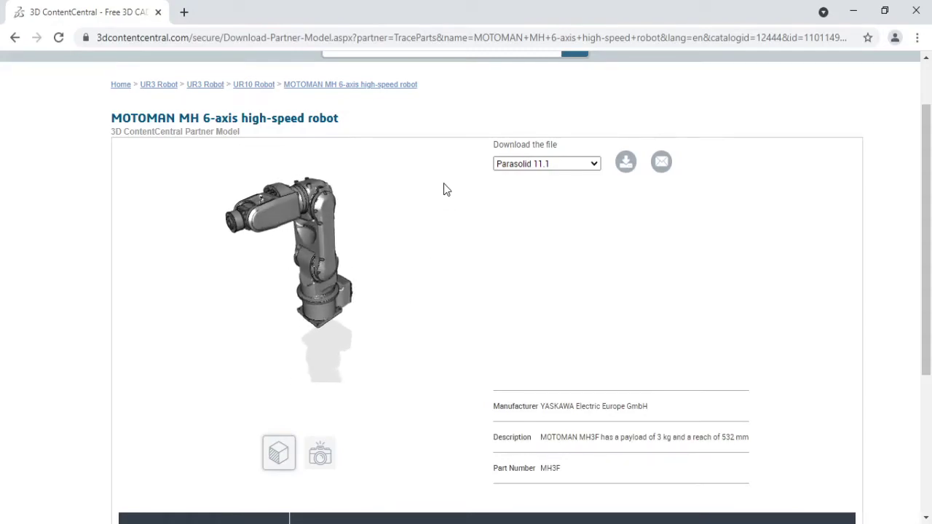
pyautogui.click(546, 166)
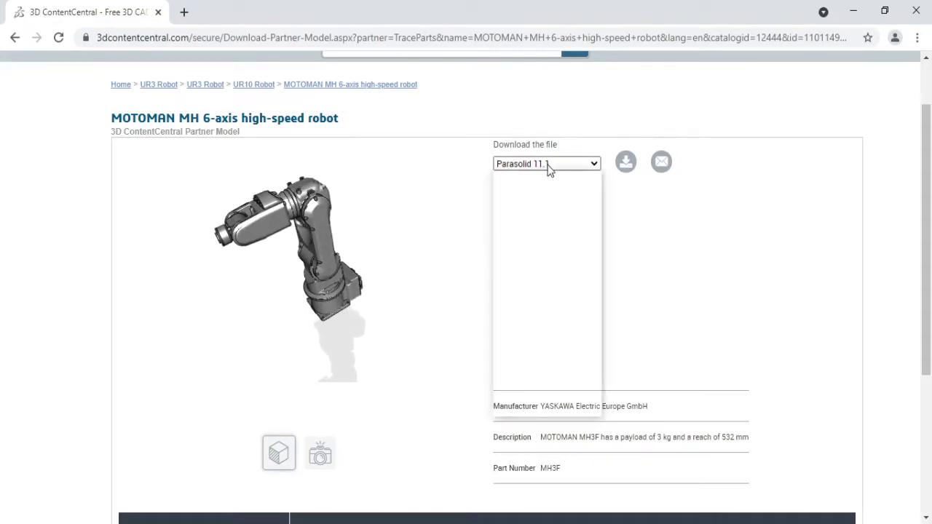
pyautogui.moveTo(593, 268); pyautogui.dragTo(595, 184)
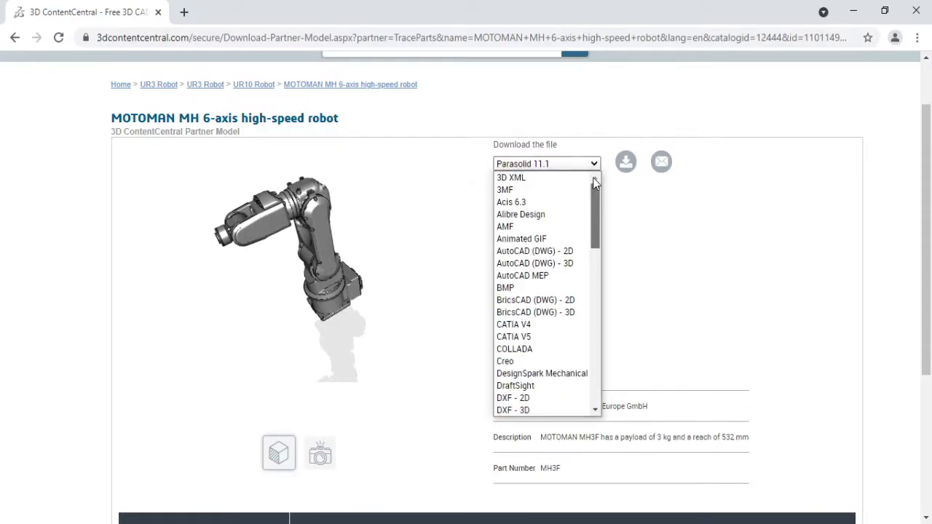
pyautogui.scroll(-3, 591, 208)
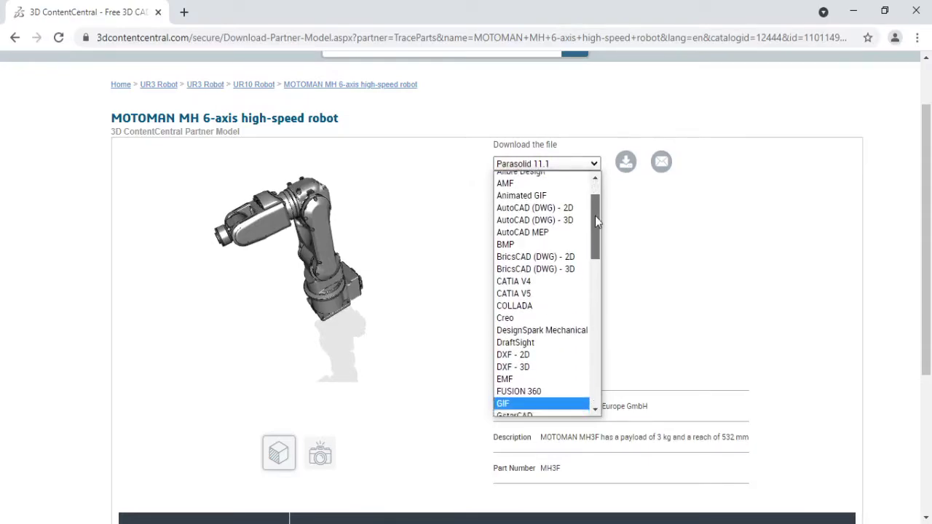
pyautogui.moveTo(598, 232)
pyautogui.mouseDown()
pyautogui.moveTo(605, 368)
pyautogui.moveTo(604, 317)
pyautogui.mouseUp()
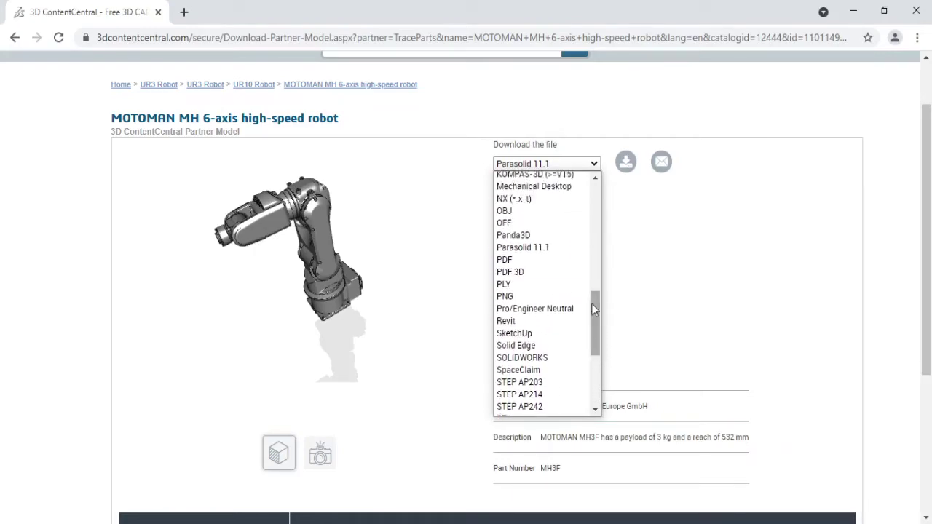
pyautogui.click(542, 255)
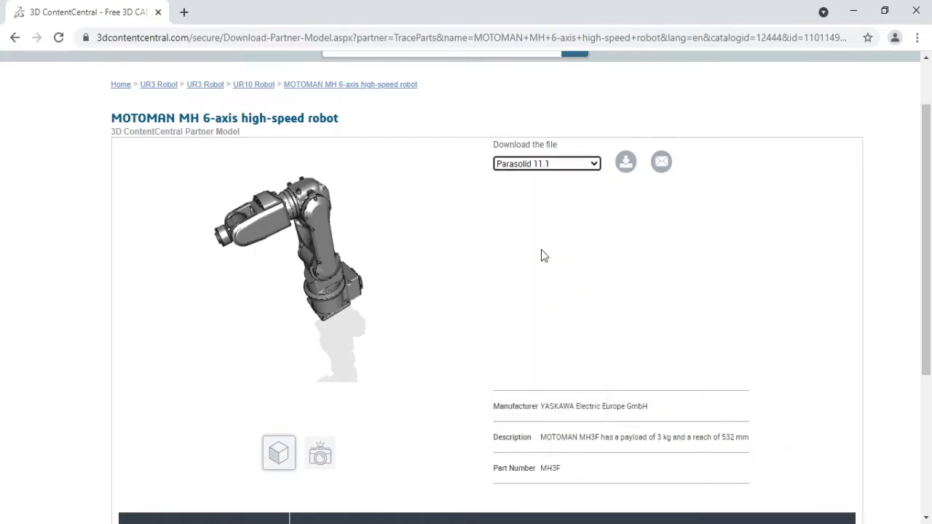
pyautogui.click(625, 173)
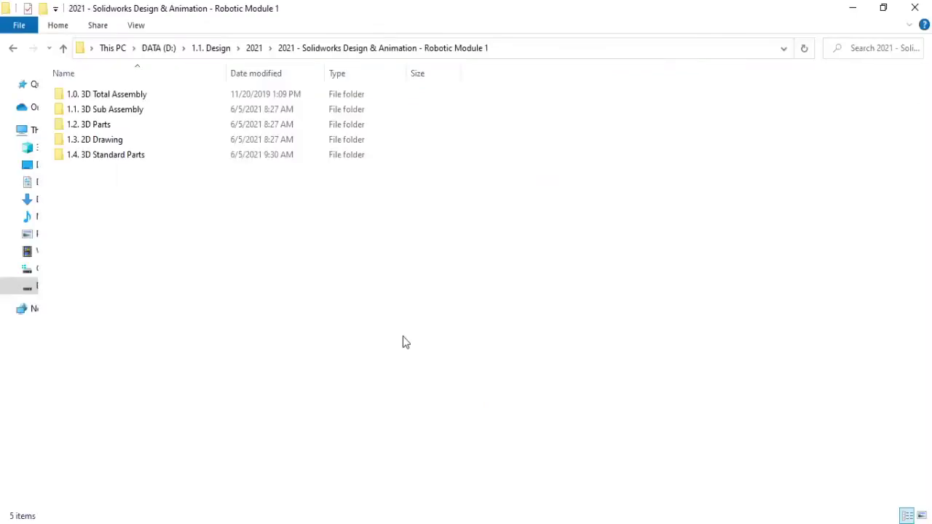
# Copy mh3f.x_t out of the downloaded zip into the 1.4. 3D Standard Parts folder.
pyautogui.doubleClick(142, 158)
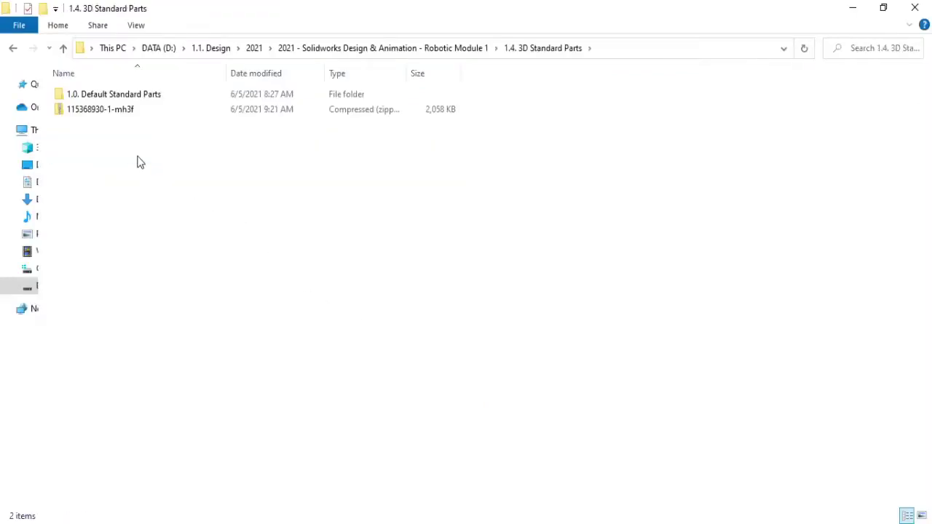
pyautogui.click(119, 113)
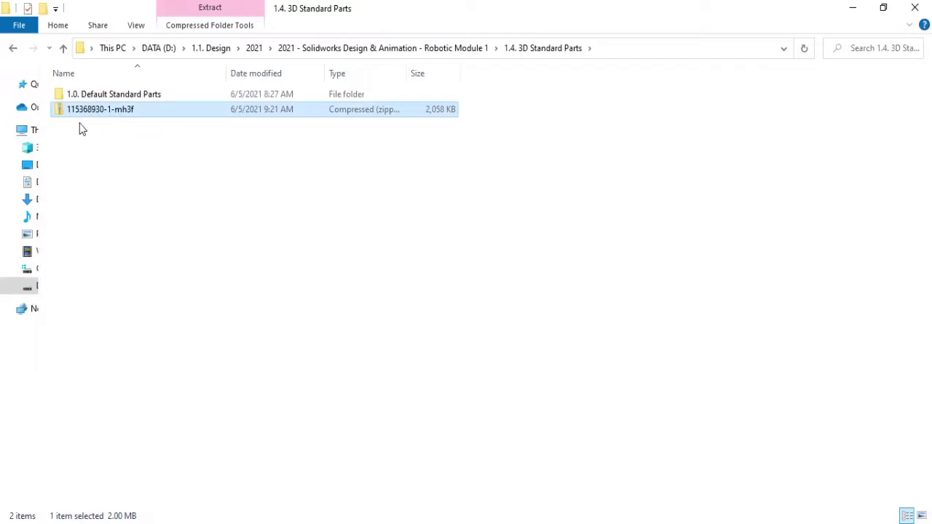
pyautogui.doubleClick(106, 111)
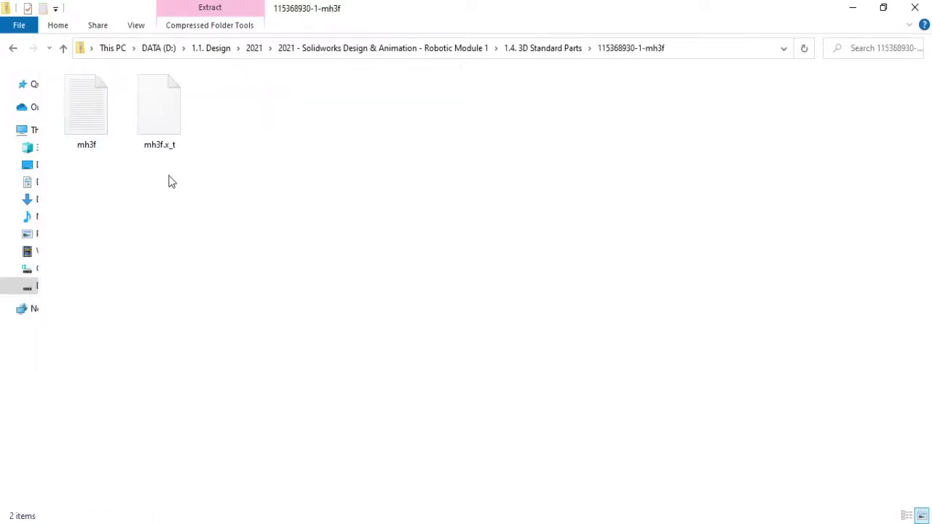
pyautogui.click(162, 124)
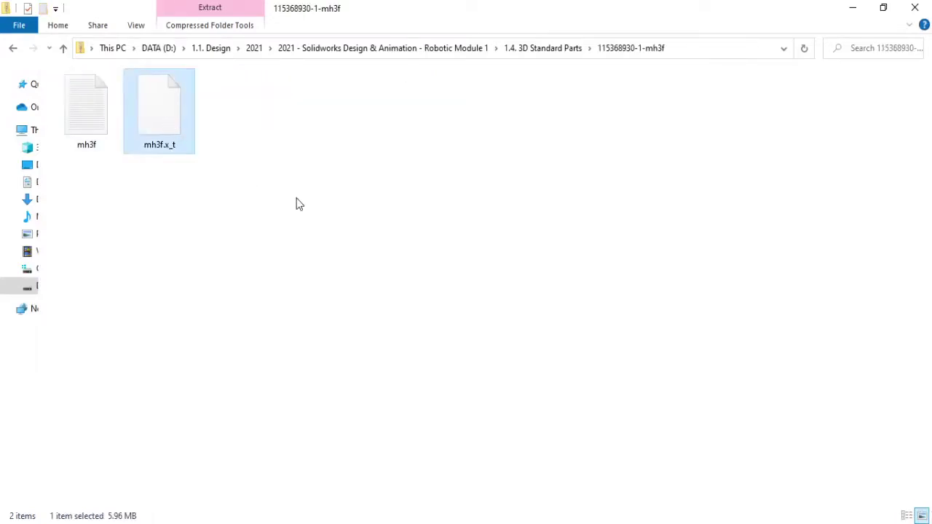
pyautogui.click(539, 48)
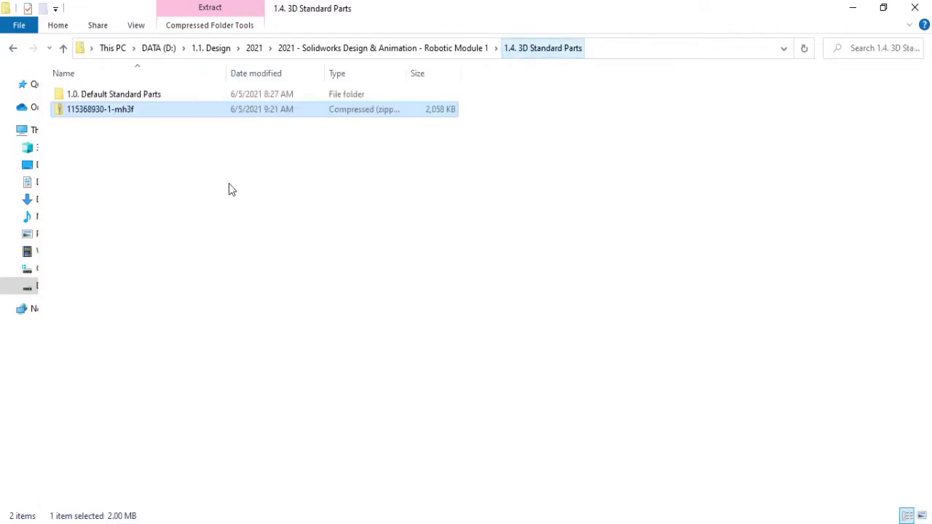
pyautogui.hotkey('ctrl', 'v')
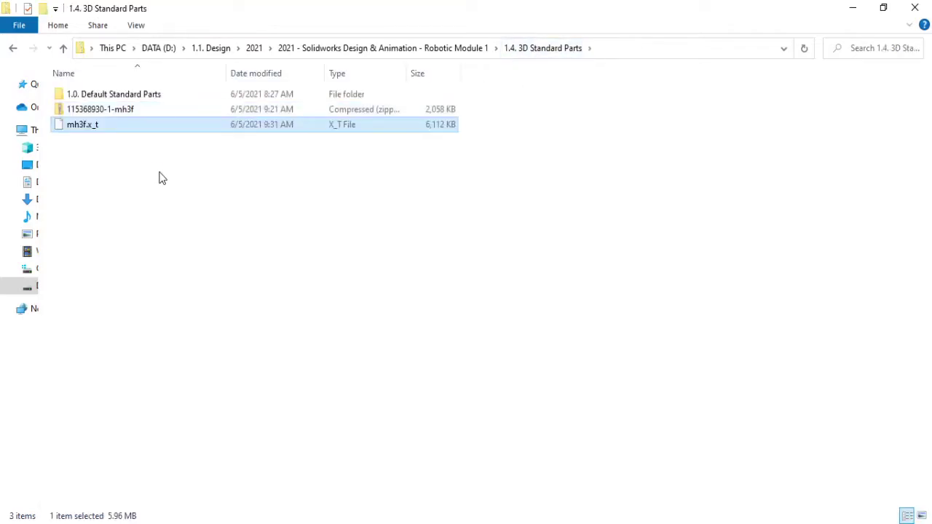
pyautogui.click(161, 178)
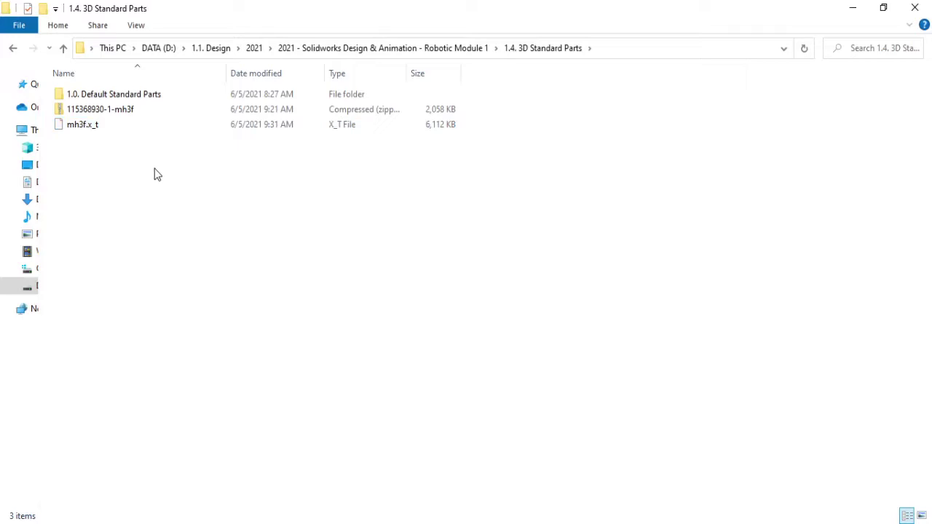
pyautogui.click(95, 112)
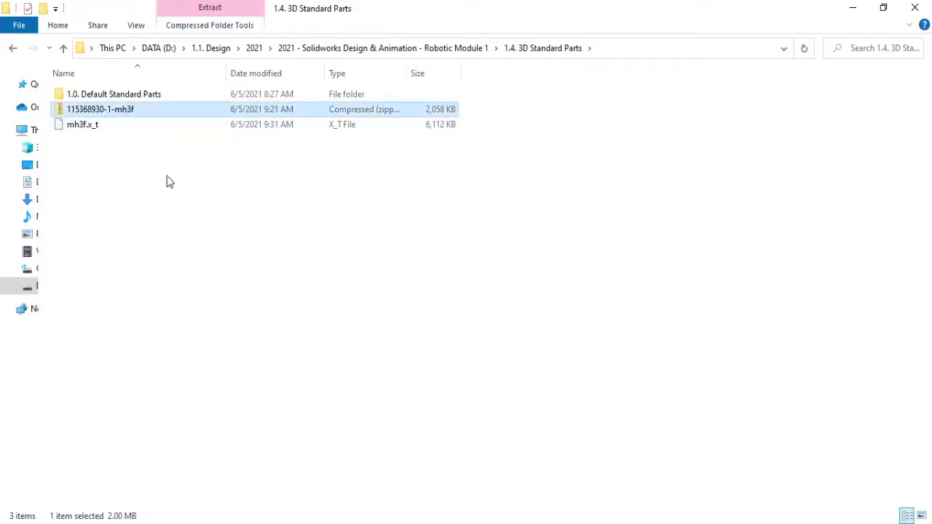
pyautogui.press('F2')
pyautogui.press('Escape')
pyautogui.hotkey('ctrl', 'shift', 'n')
pyautogui.hotkey('ctrl', 'v')
pyautogui.press('Return')
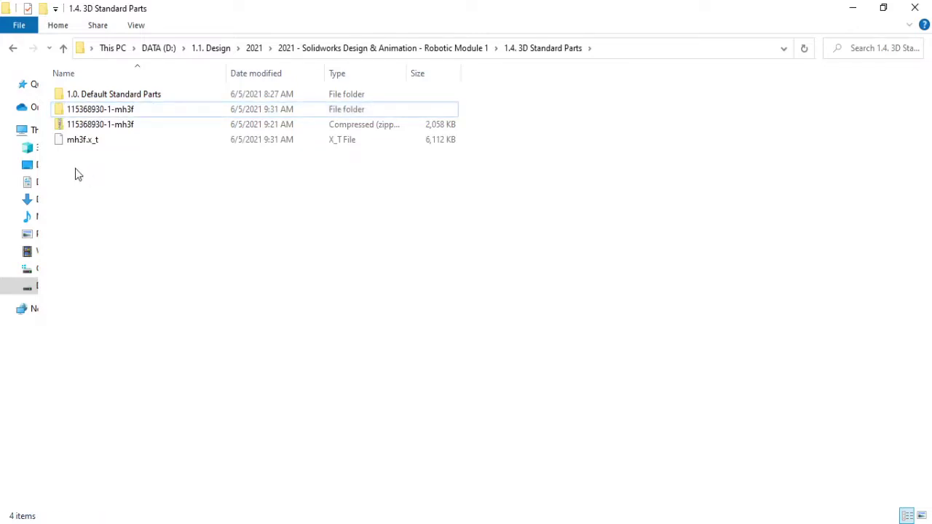
# Move the zip and mh3f.x_t into that folder and open mh3f.x_t in SOLIDWORKS.
pyautogui.moveTo(79, 174)
pyautogui.mouseDown()
pyautogui.moveTo(82, 122)
pyautogui.moveTo(101, 111)
pyautogui.mouseUp()
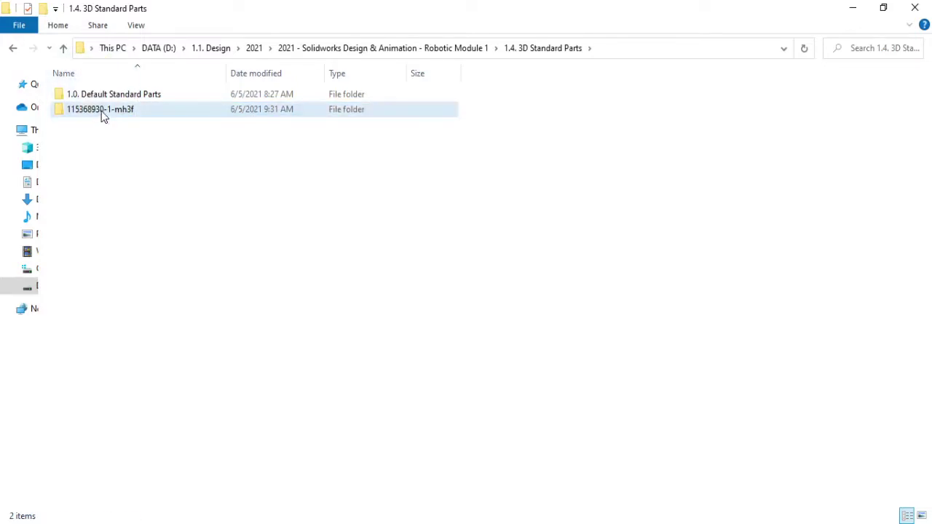
pyautogui.doubleClick(101, 111)
pyautogui.click(117, 132)
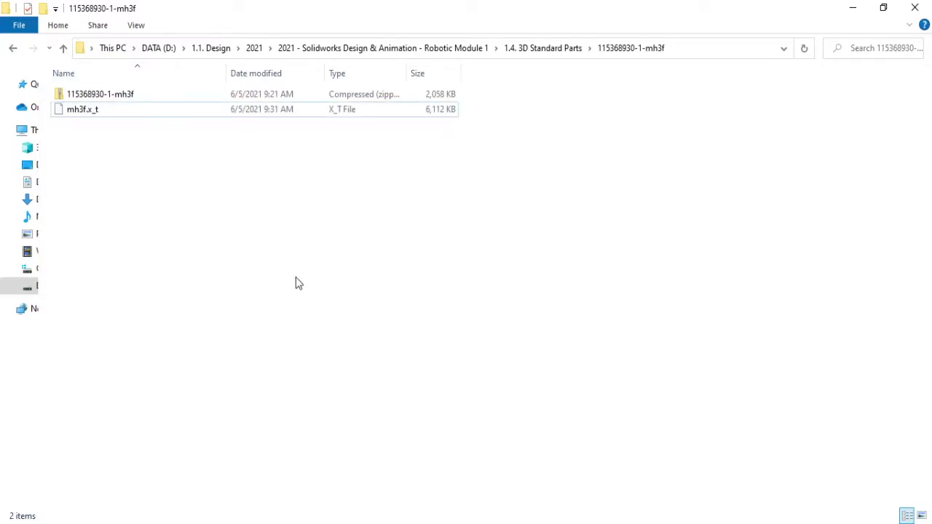
pyautogui.click(93, 115)
pyautogui.moveTo(93, 118)
pyautogui.mouseDown()
pyautogui.moveTo(726, 518)
pyautogui.moveTo(587, 345)
pyautogui.mouseUp()
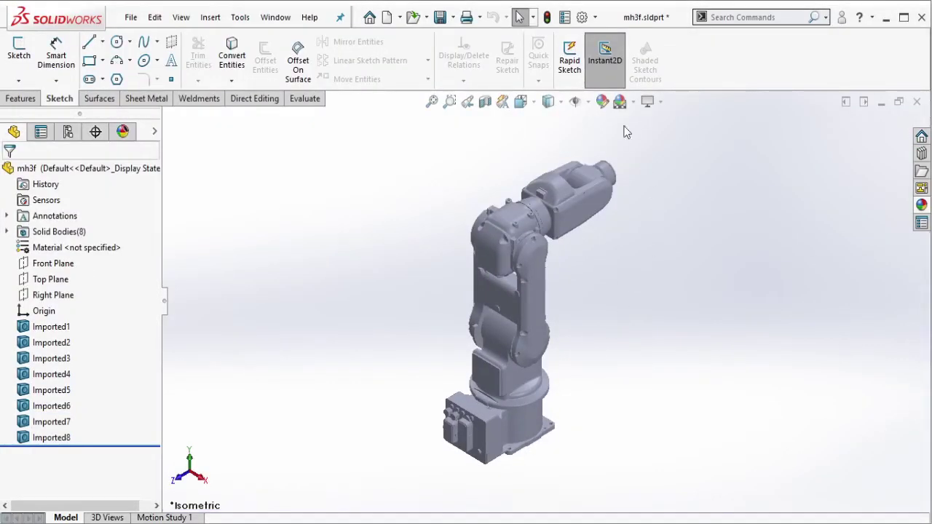
# Switch the robot to a side view, orbit it, and select base body Imported1.
pyautogui.click(544, 105)
pyautogui.click(551, 120)
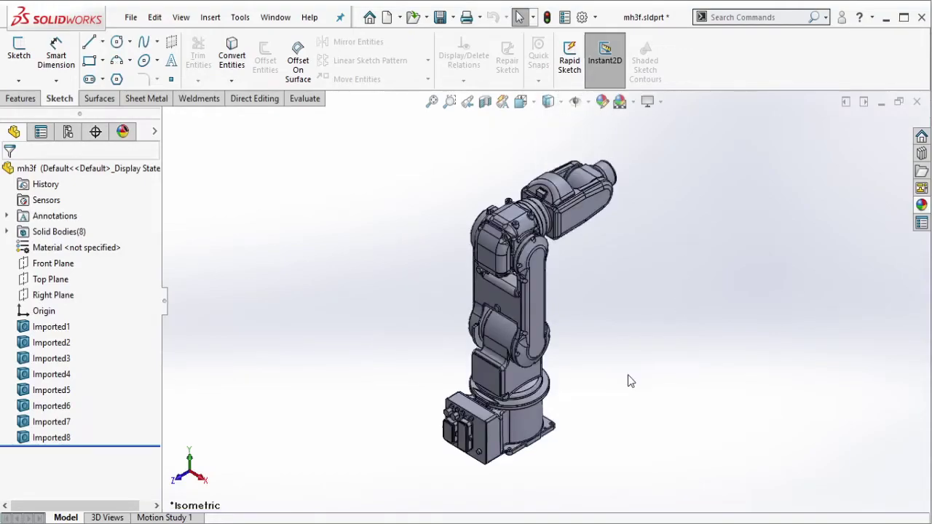
pyautogui.moveTo(573, 294); pyautogui.dragTo(645, 267, button='middle')
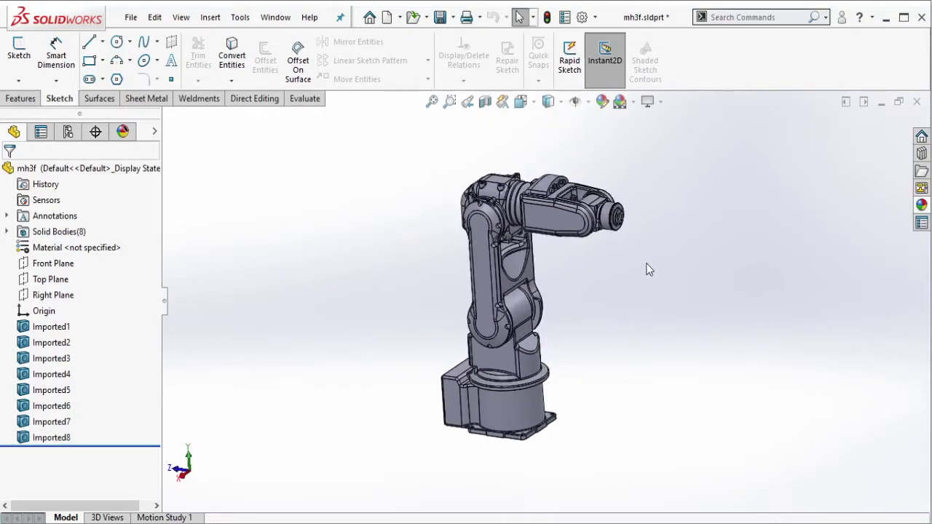
pyautogui.scroll(-4, 553, 244)
pyautogui.moveTo(534, 237)
pyautogui.mouseDown(button='middle')
pyautogui.moveTo(483, 202)
pyautogui.moveTo(400, 235)
pyautogui.moveTo(620, 255)
pyautogui.moveTo(648, 331)
pyautogui.moveTo(568, 285)
pyautogui.moveTo(600, 313)
pyautogui.moveTo(596, 251)
pyautogui.moveTo(576, 304)
pyautogui.mouseUp(button='middle')
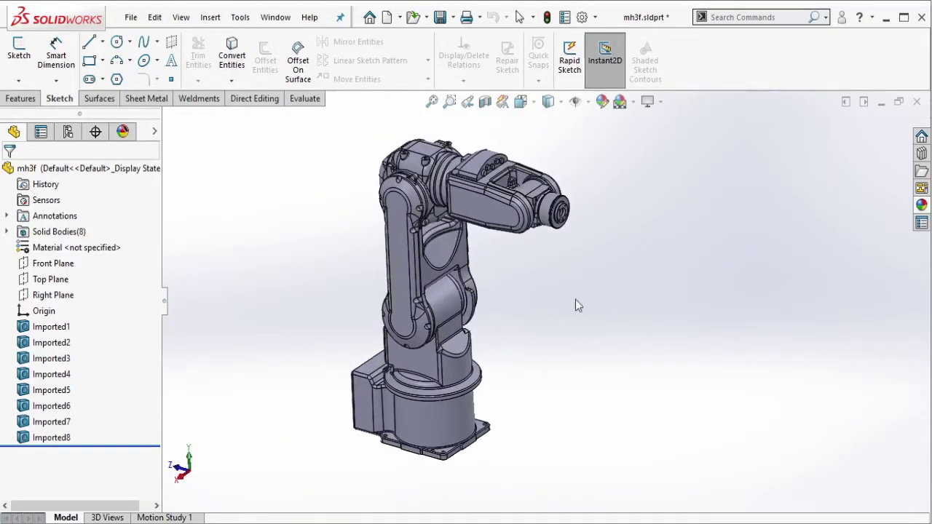
pyautogui.click(61, 331)
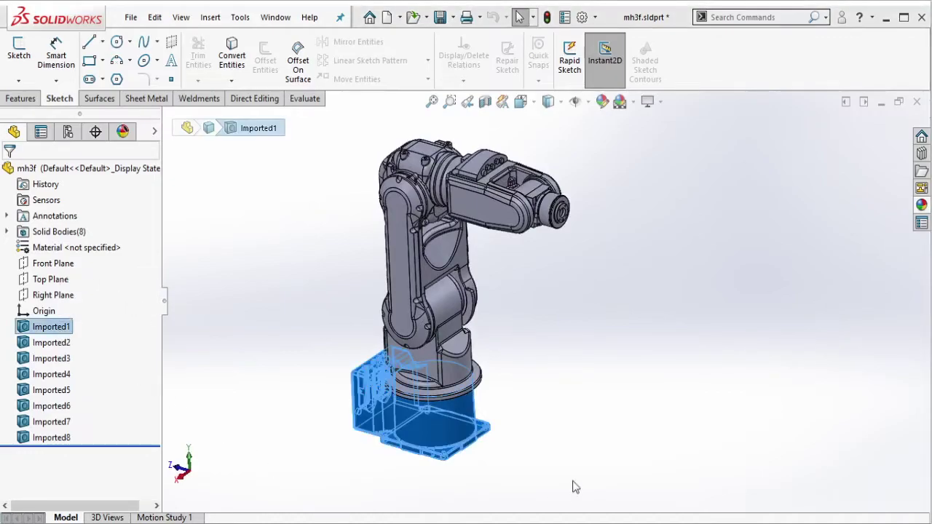
# Clear the base note and mark Imported2 as axis 1 in Notepad.
pyautogui.moveTo(738, 333); pyautogui.dragTo(639, 368)
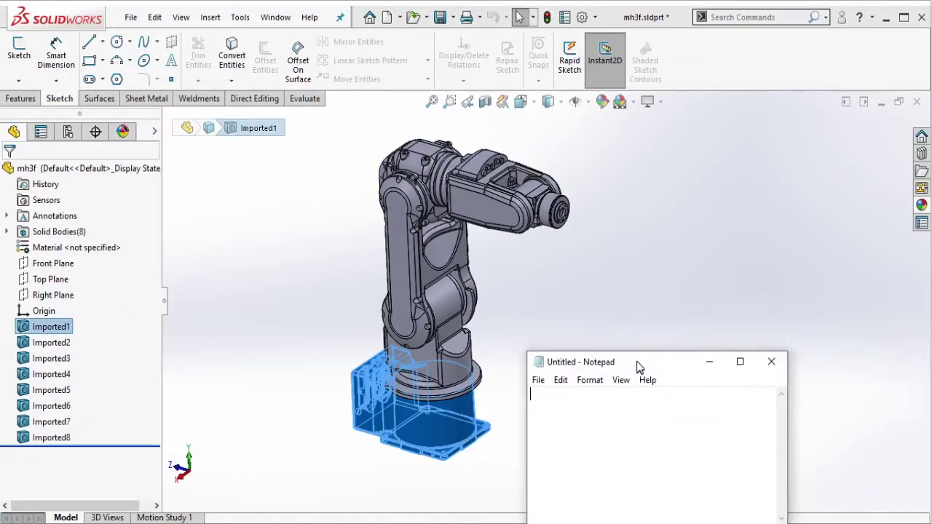
pyautogui.write('<< base')
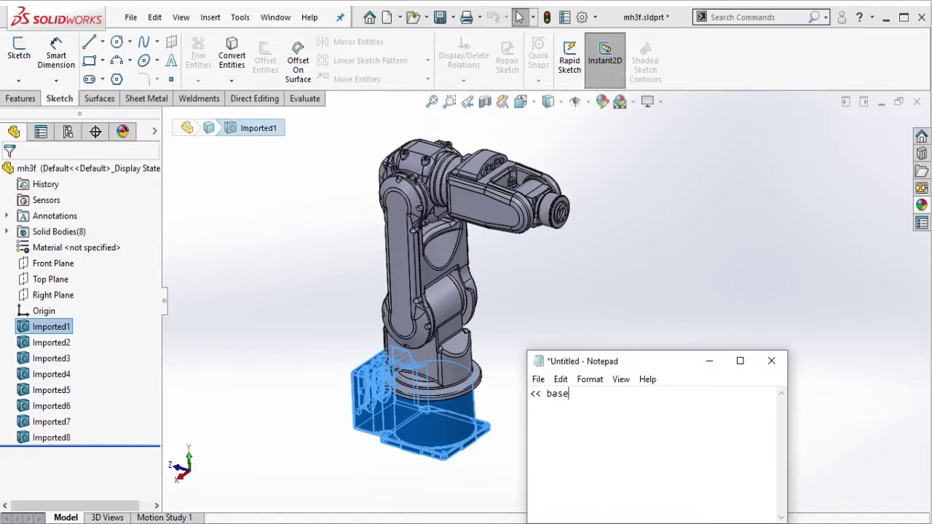
pyautogui.hotkey('ctrl', 'z')
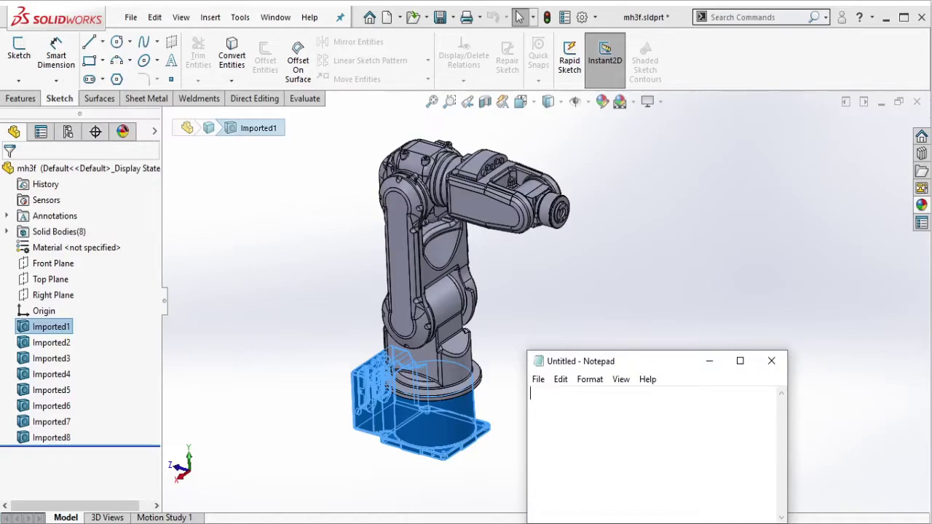
pyautogui.click(710, 362)
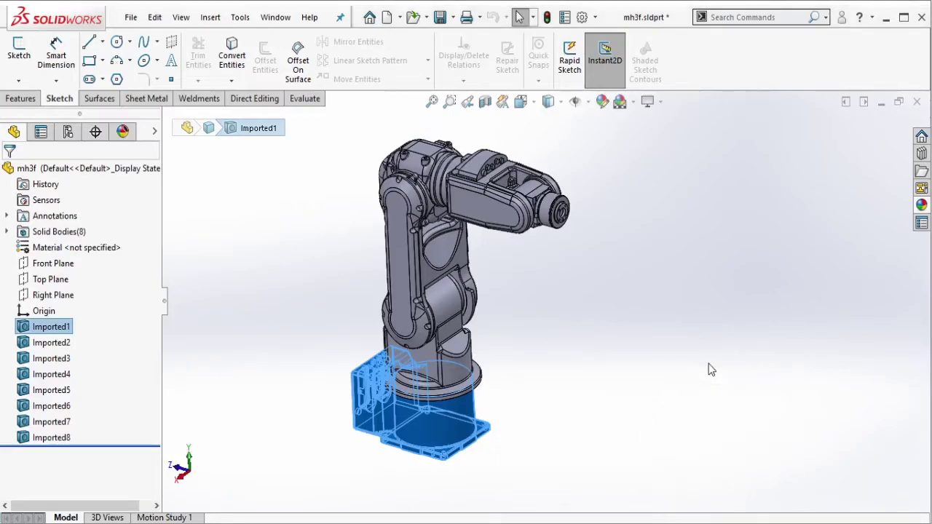
pyautogui.click(58, 344)
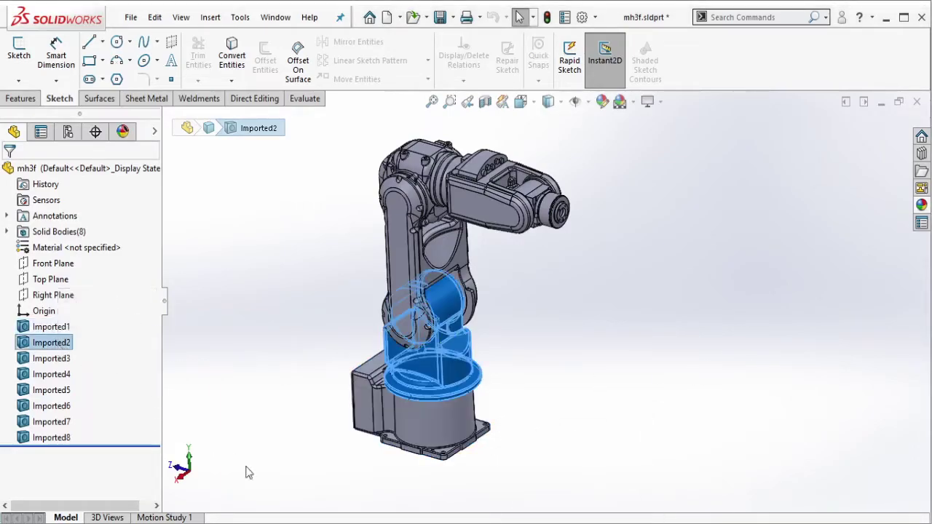
pyautogui.hotkey('alt', 'Tab')
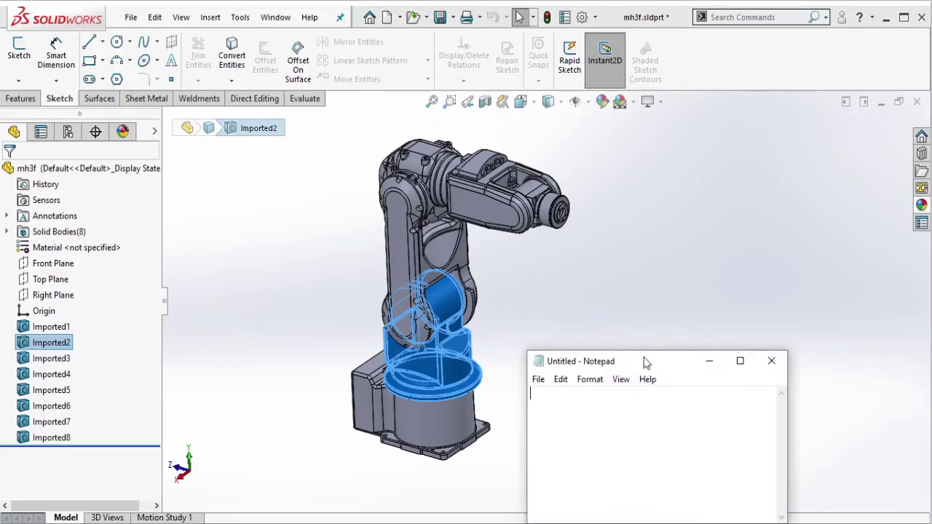
pyautogui.moveTo(645, 360); pyautogui.dragTo(622, 309)
pyautogui.write('<< axis 1')
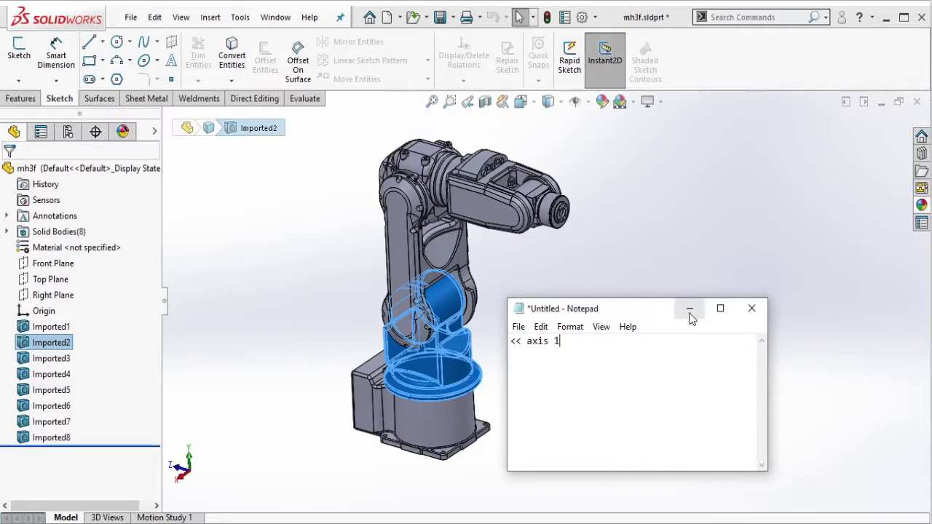
pyautogui.moveTo(560, 341); pyautogui.dragTo(528, 370)
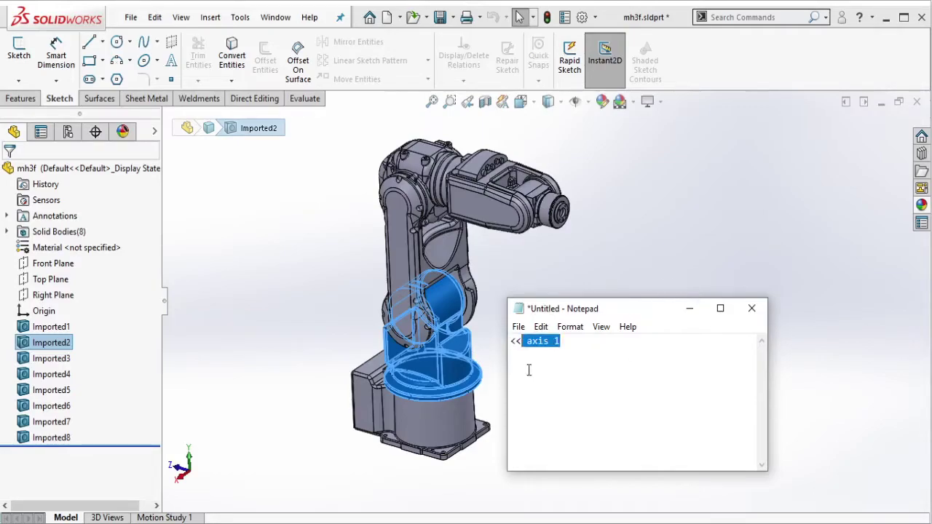
pyautogui.press('BackSpace')
# Select Imported3 and note it as axis 2.
pyautogui.click(626, 281)
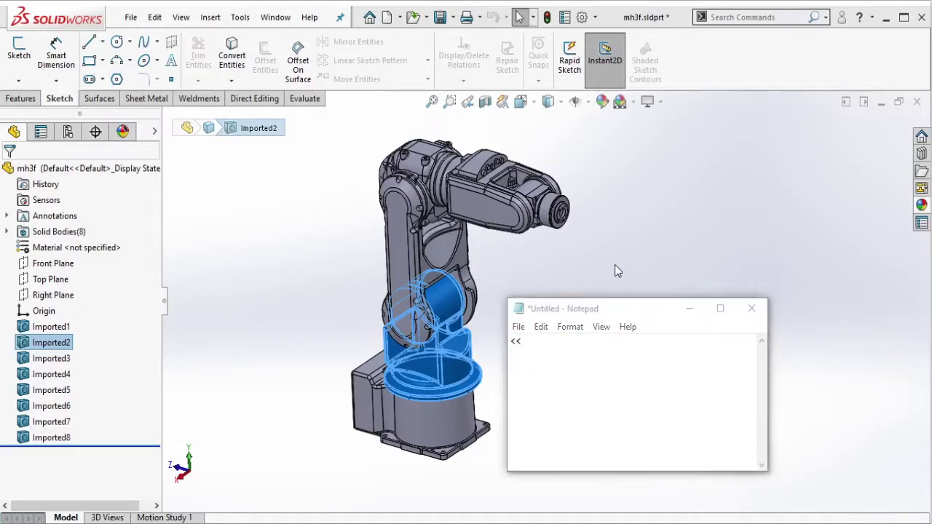
pyautogui.click(64, 358)
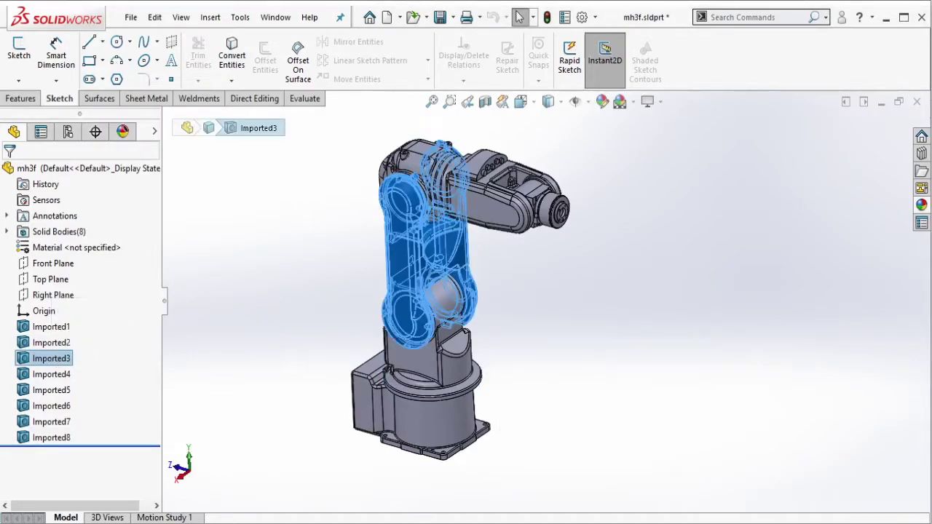
pyautogui.hotkey('alt', 'Tab')
pyautogui.moveTo(618, 312); pyautogui.dragTo(616, 257)
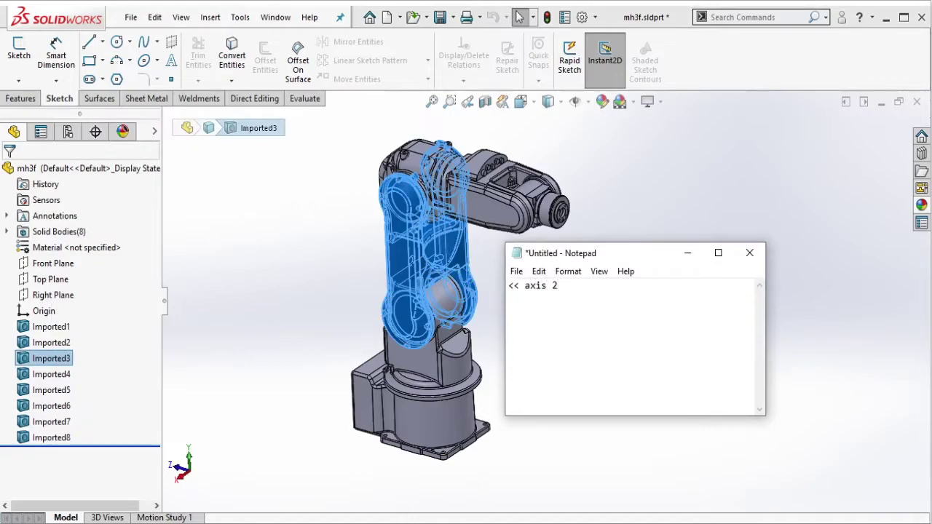
pyautogui.click(687, 255)
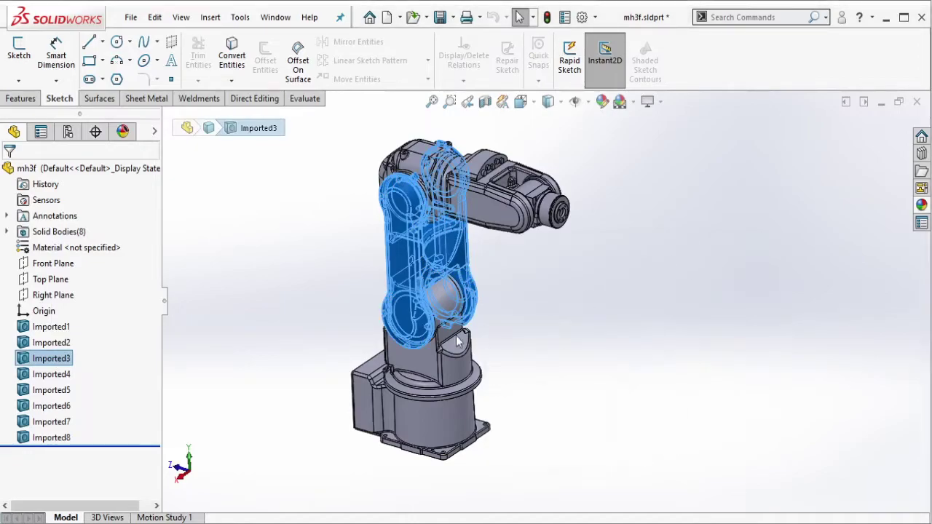
# Note Imported4 as axis 3 and Imported5 as axis 4.
pyautogui.click(51, 375)
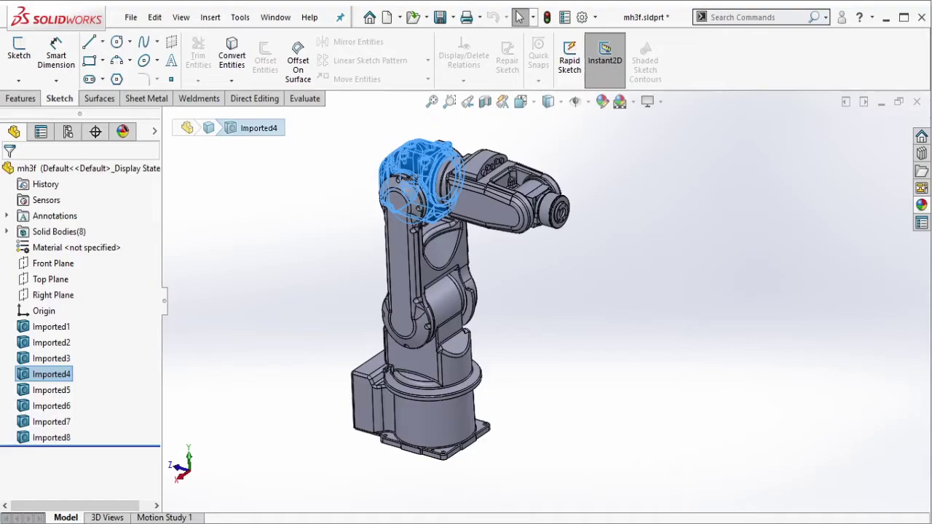
pyautogui.hotkey('alt', 'Tab')
pyautogui.moveTo(629, 244); pyautogui.dragTo(586, 158)
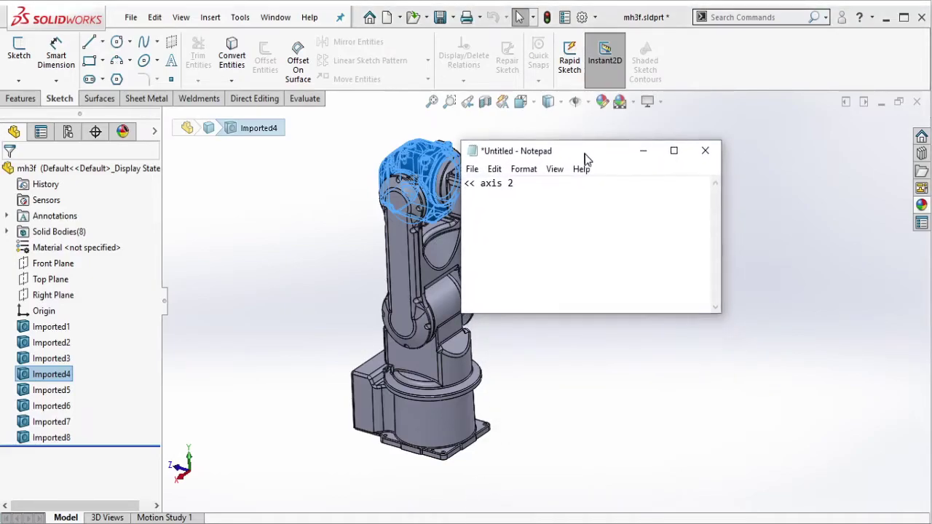
pyautogui.press('BackSpace')
pyautogui.write('3')
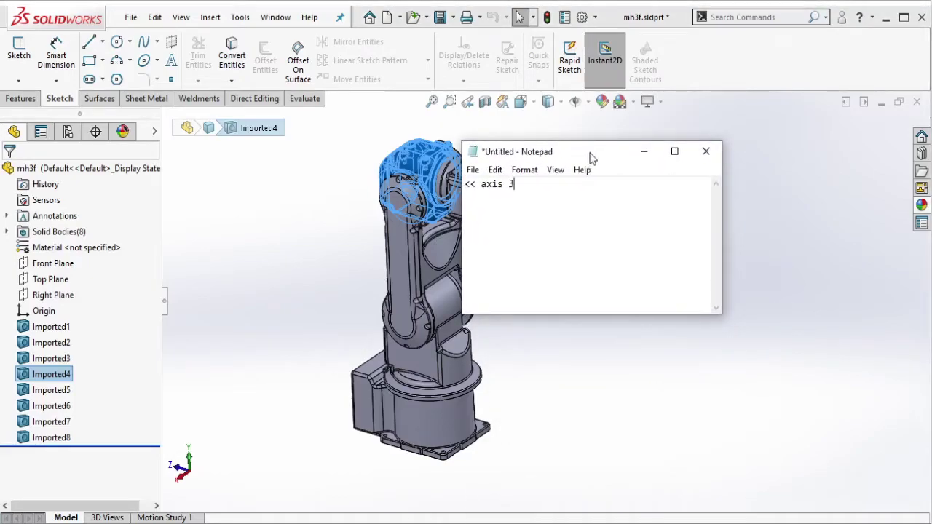
pyautogui.moveTo(591, 157); pyautogui.dragTo(765, 170)
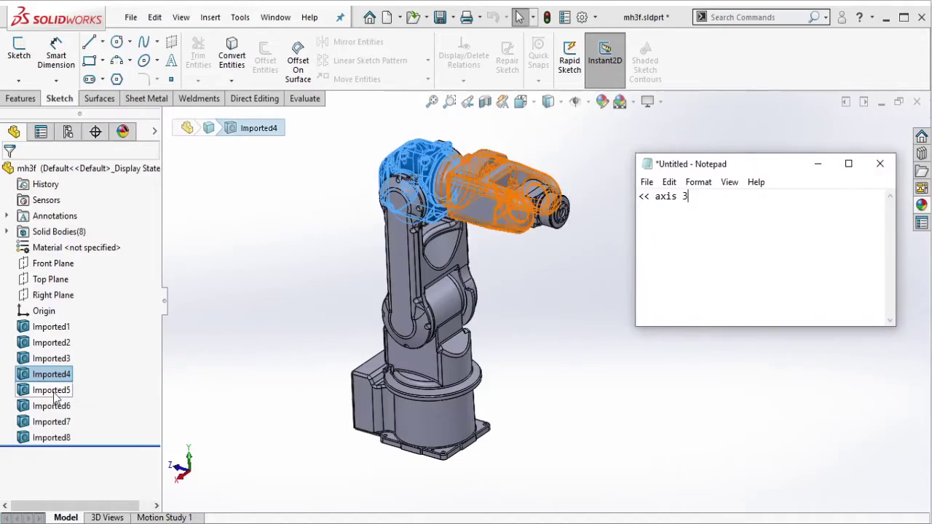
pyautogui.click(55, 391)
pyautogui.hotkey('alt', 'Tab')
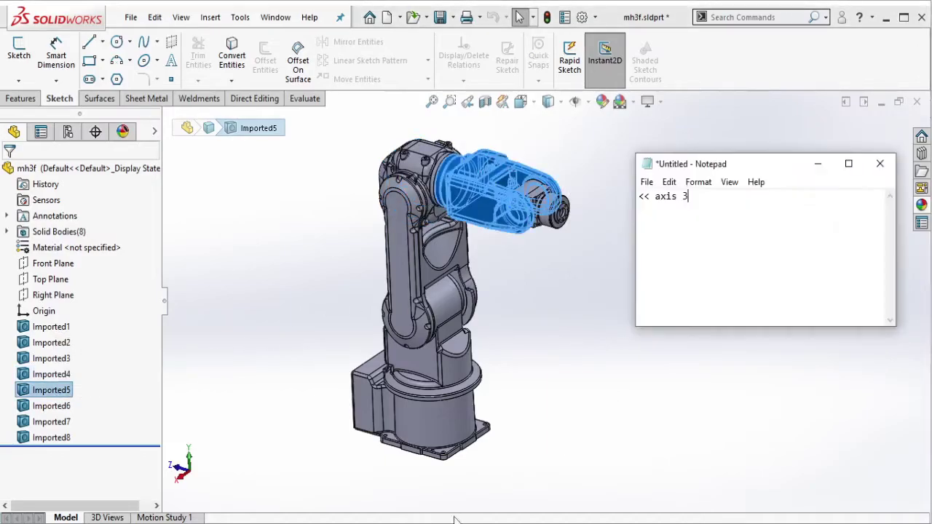
pyautogui.moveTo(757, 169); pyautogui.dragTo(699, 163)
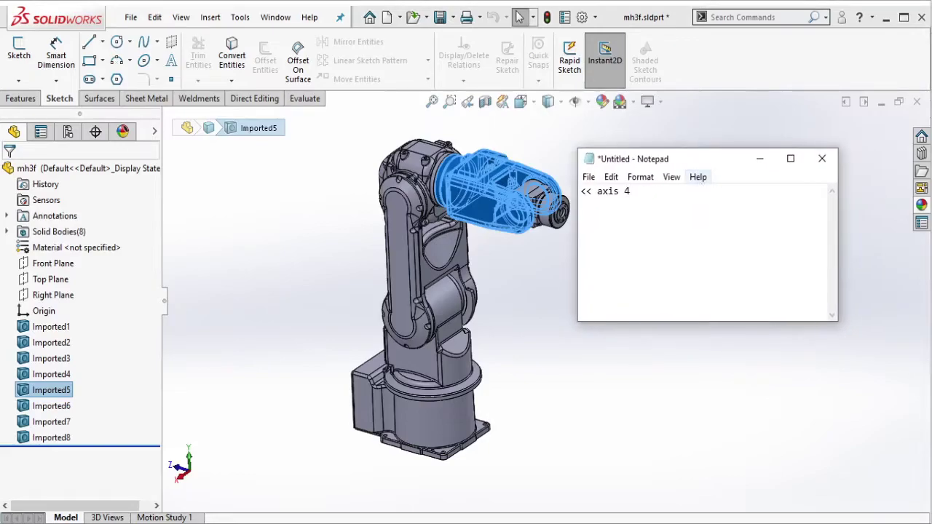
# Select wrist bodies Imported6 and Imported7 as the axis 5 part.
pyautogui.click(62, 412)
pyautogui.keyDown('ctrl'); pyautogui.click(58, 422); pyautogui.keyUp('ctrl')
pyautogui.scroll(-3, 551, 170)
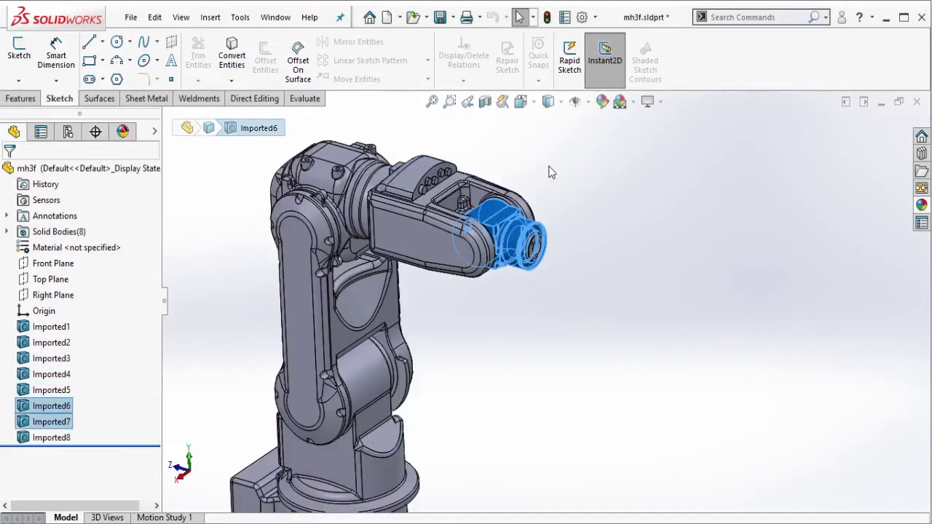
pyautogui.scroll(-3, 513, 260)
pyautogui.scroll(-3, 514, 263)
pyautogui.hotkey('alt', 'Tab')
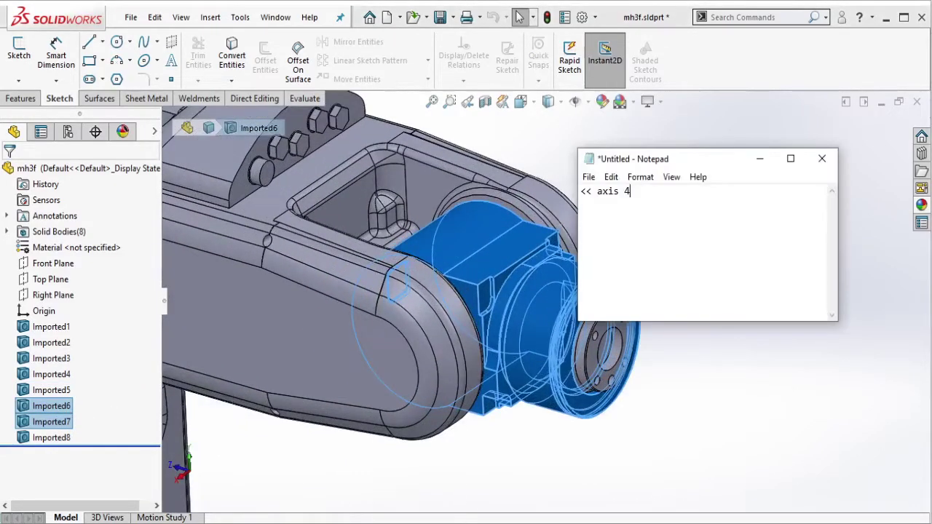
pyautogui.moveTo(695, 161); pyautogui.dragTo(785, 245)
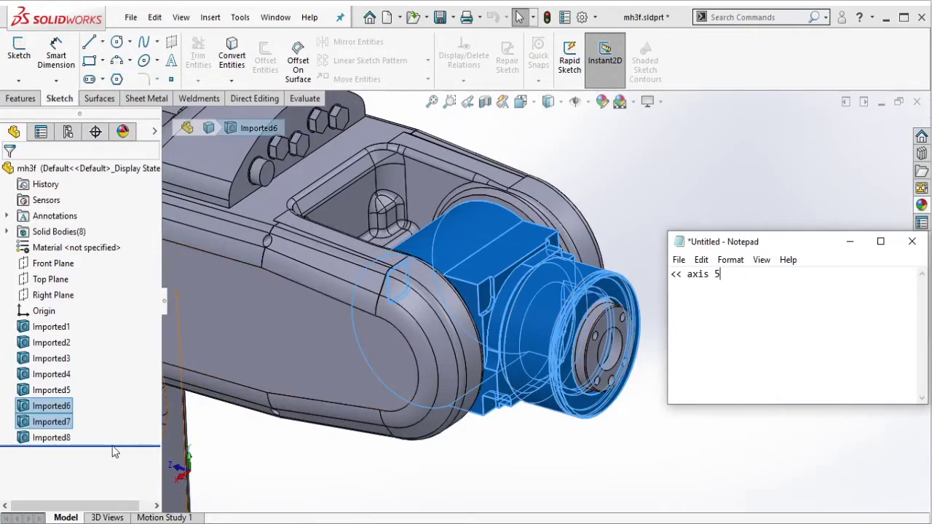
# Select Imported8 as axis 6, erase the note, minimize Notepad and zoom out.
pyautogui.click(51, 438)
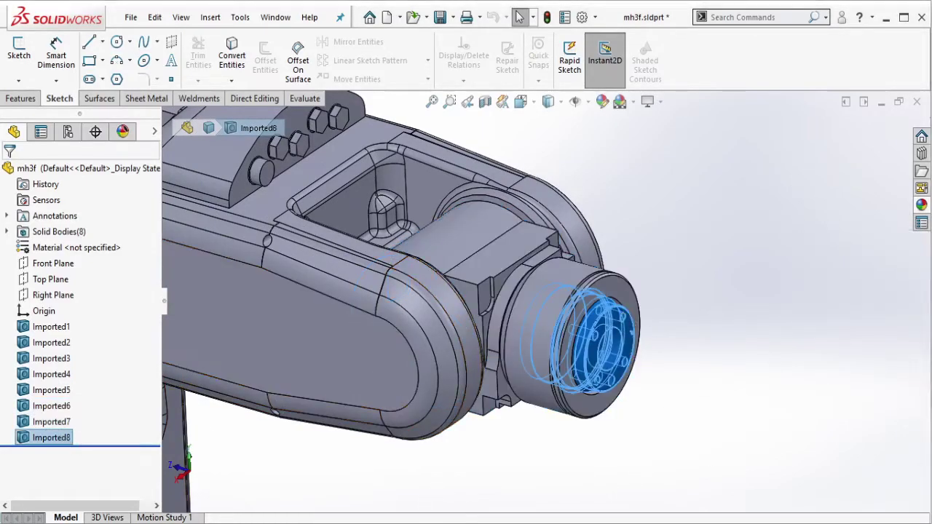
pyautogui.hotkey('alt', 'Tab')
pyautogui.moveTo(795, 252); pyautogui.dragTo(787, 298)
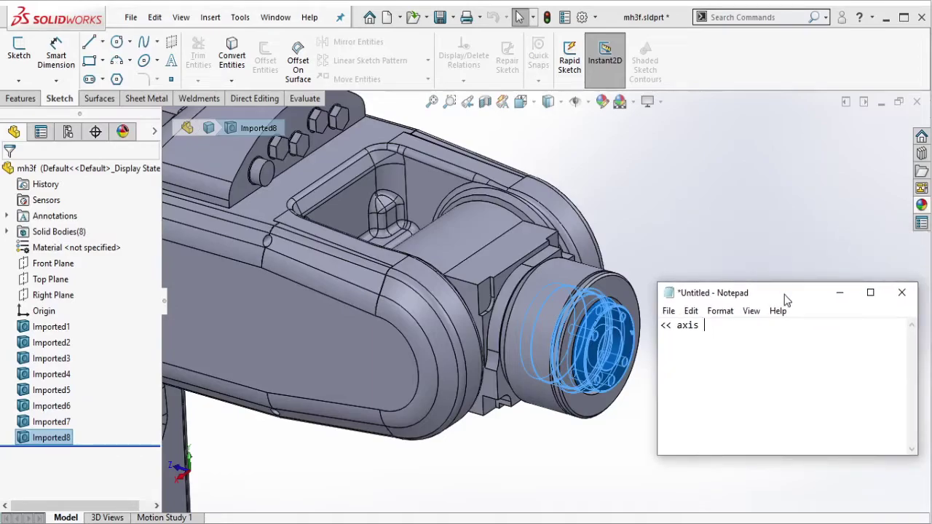
pyautogui.hotkey('ctrl', 'a')
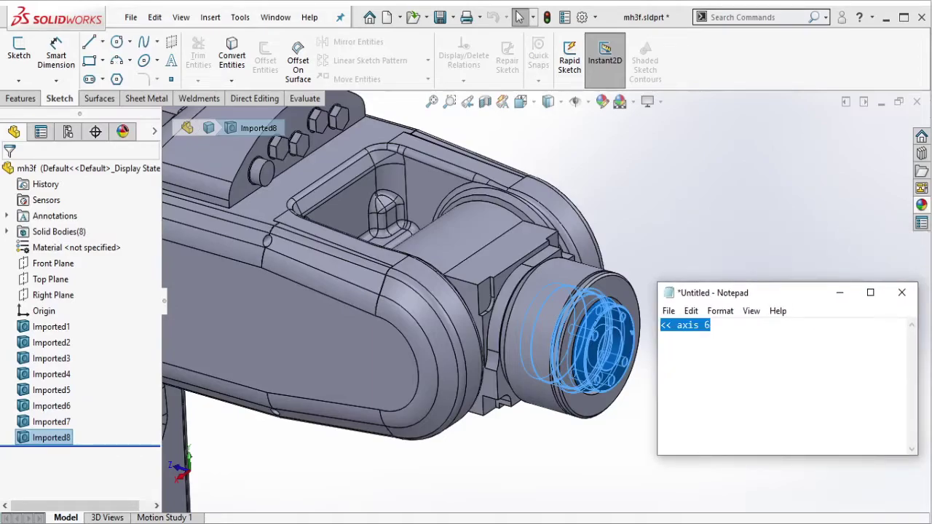
pyautogui.press('BackSpace')
pyautogui.click(839, 292)
pyautogui.click(779, 229)
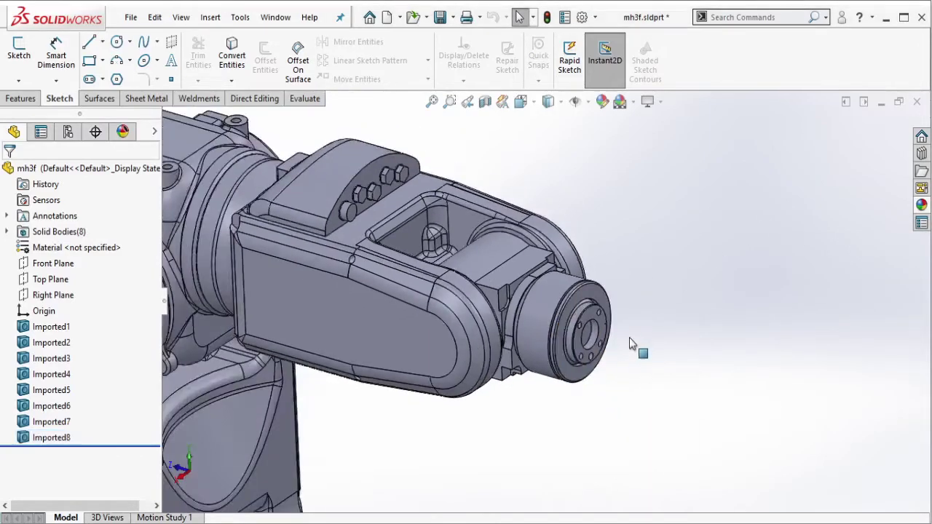
pyautogui.scroll(6, 629, 347)
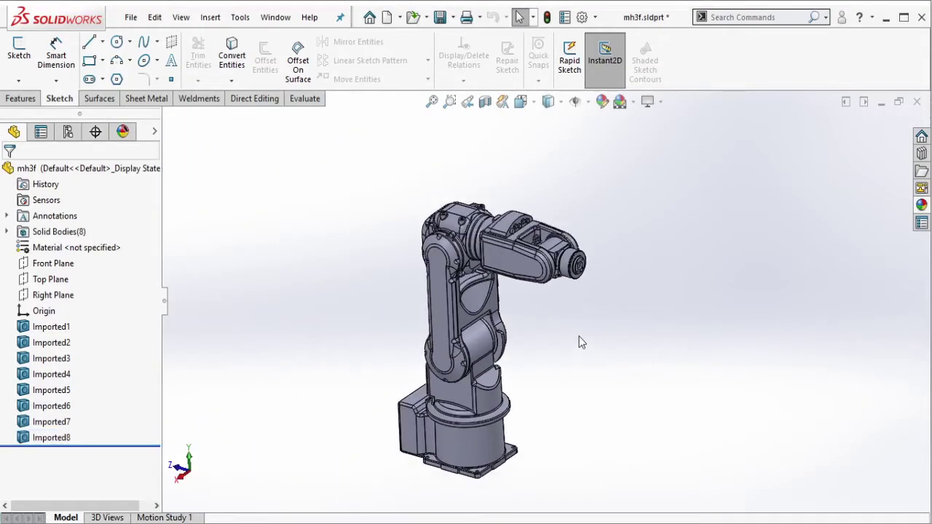
pyautogui.moveTo(582, 342); pyautogui.dragTo(685, 440, button='middle')
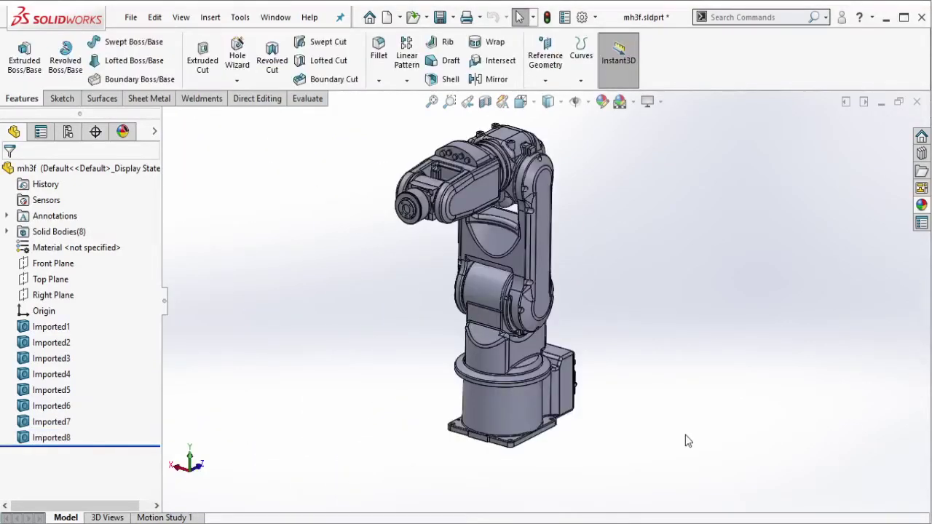
pyautogui.click(441, 17)
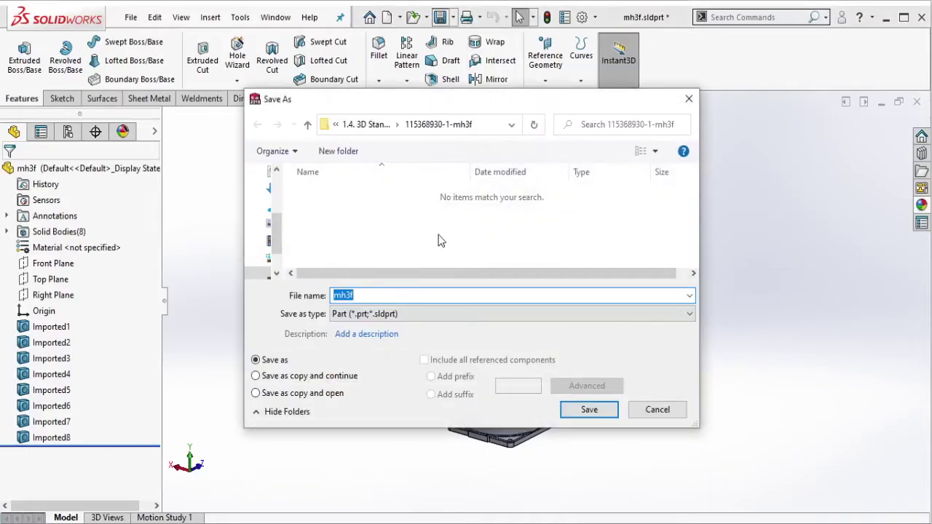
pyautogui.doubleClick(372, 210)
pyautogui.click(590, 409)
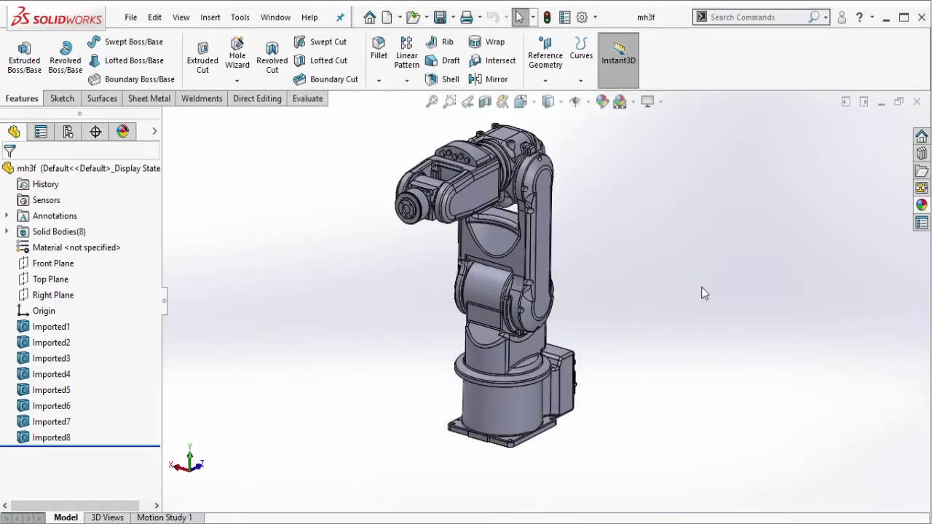
pyautogui.click(917, 101)
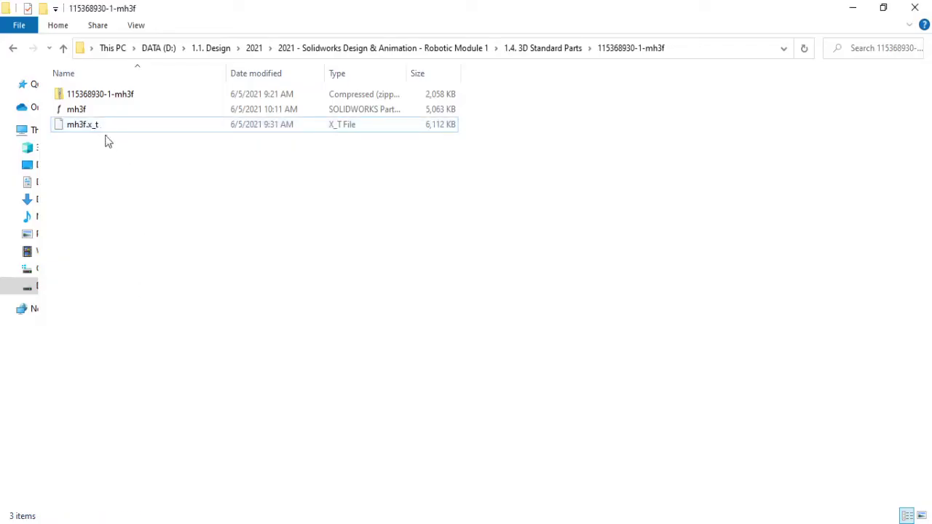
# Duplicate the mh3f part file into copies mh3f - Copy through Copy (7).
pyautogui.press('Up')
pyautogui.hotkey('ctrl', 'v')
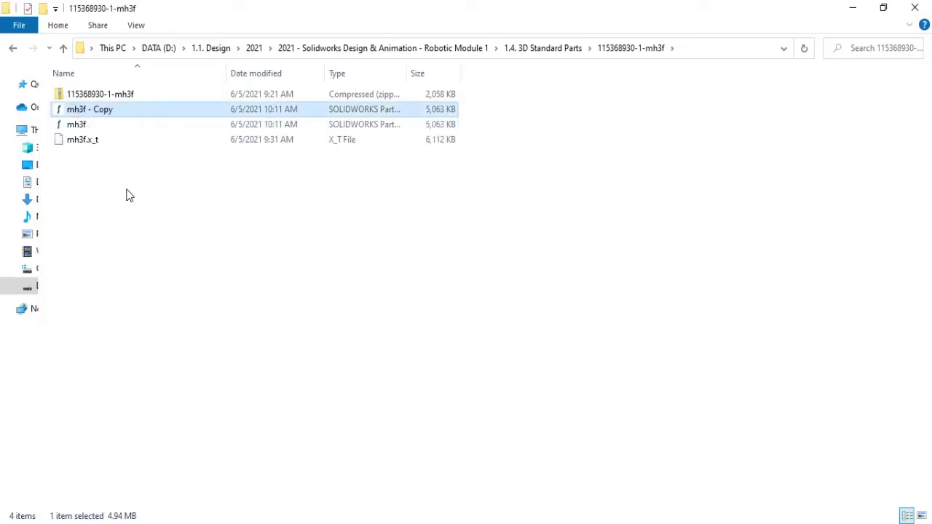
pyautogui.hotkey('ctrl', 'v')
pyautogui.hotkey('ctrl', 'v')
pyautogui.hotkey('ctrl', 'v')
pyautogui.hotkey('ctrl', 'v')
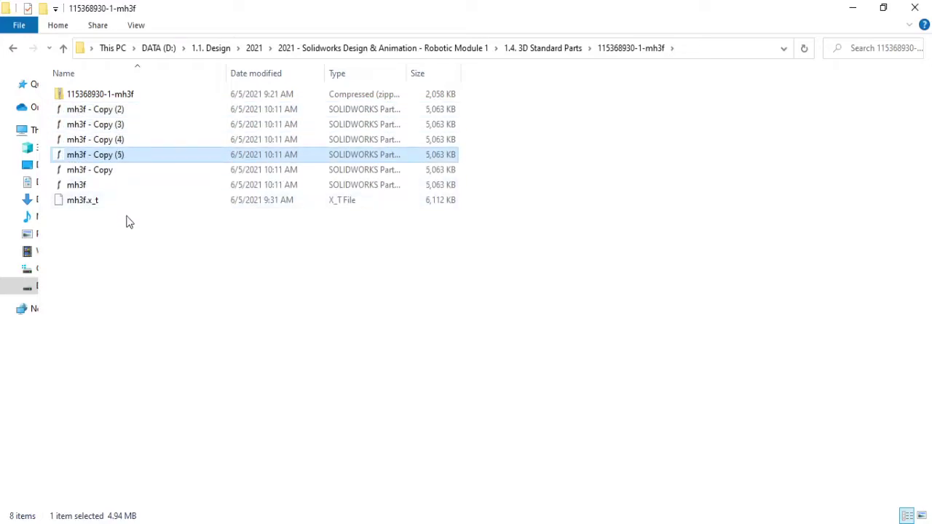
pyautogui.hotkey('ctrl', 'v')
pyautogui.hotkey('ctrl', 'v')
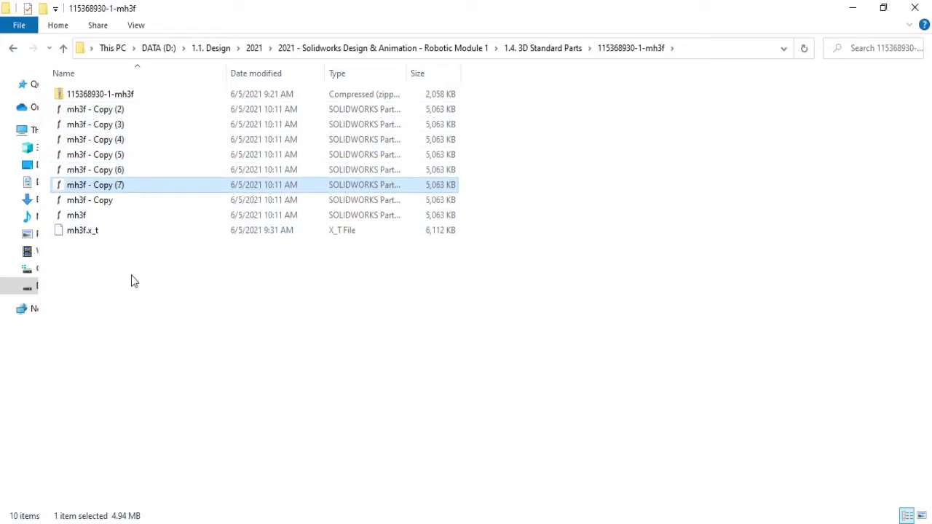
pyautogui.click(134, 281)
pyautogui.click(104, 206)
# Rename the first copies to mh3f - base and mh3f - axis 1.
pyautogui.click(104, 204)
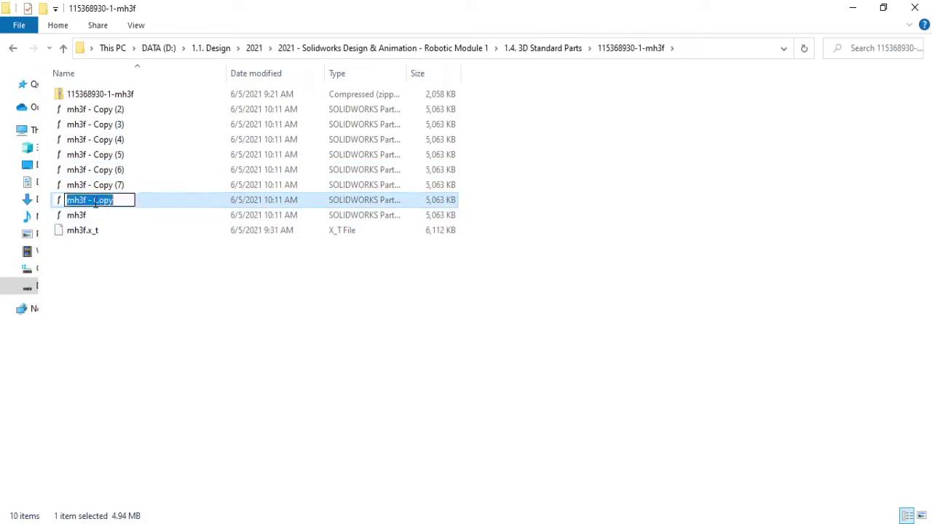
pyautogui.doubleClick(124, 200)
pyautogui.write('base')
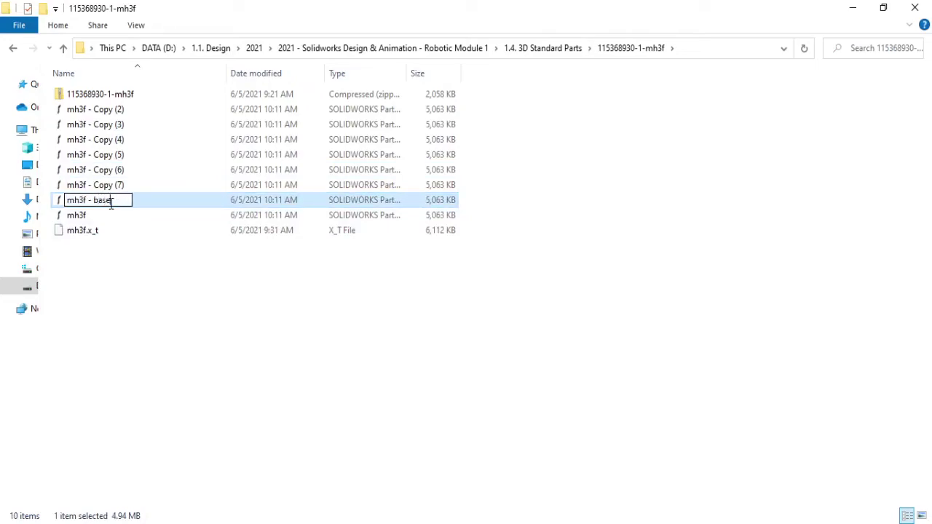
pyautogui.click(159, 343)
pyautogui.click(110, 125)
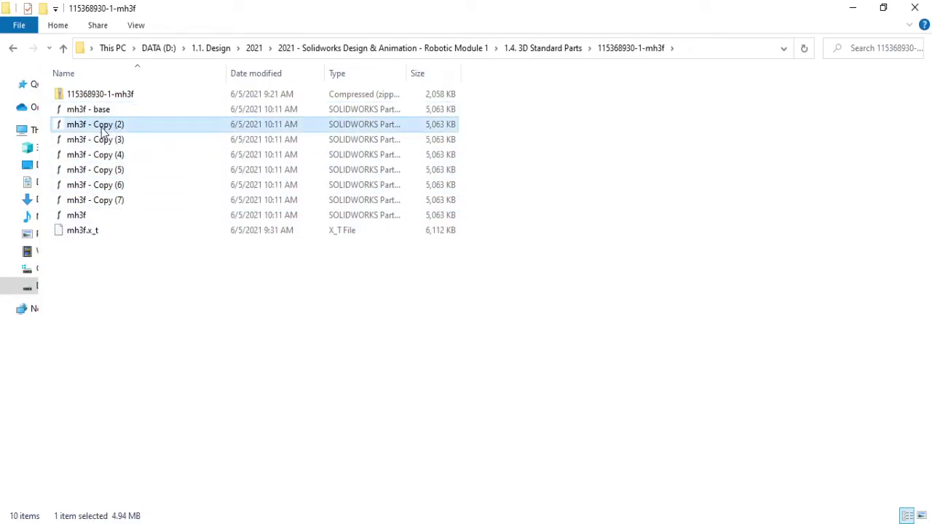
pyautogui.click(95, 125)
pyautogui.moveTo(95, 125); pyautogui.dragTo(148, 129)
pyautogui.write('ax')
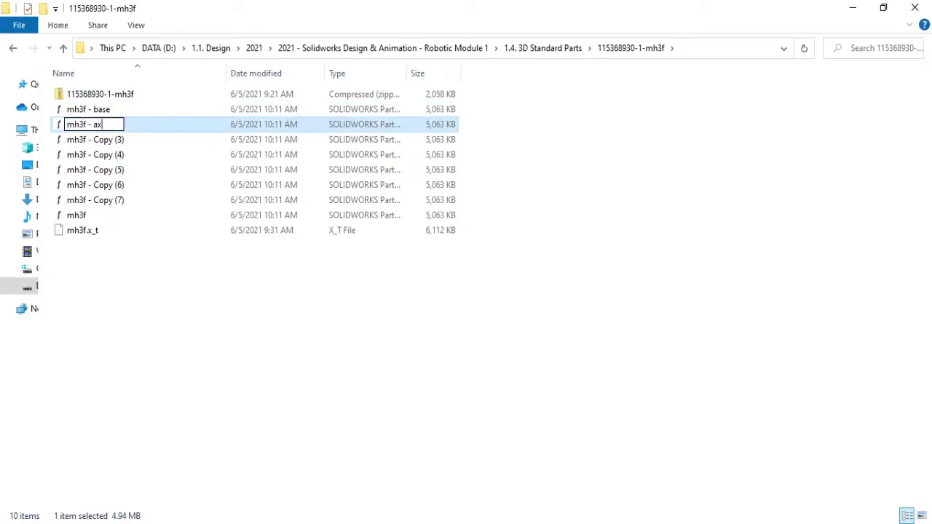
pyautogui.write('is 1')
pyautogui.click(127, 139)
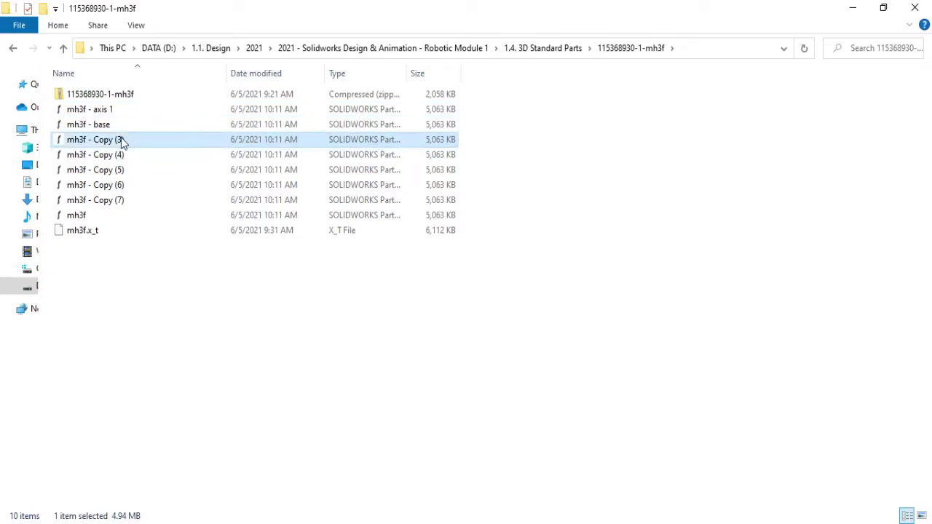
# Rename Copy (3) and Copy (4) to mh3f - axis 2 and mh3f - axis 3.
pyautogui.click(114, 144)
pyautogui.moveTo(96, 142); pyautogui.dragTo(152, 143)
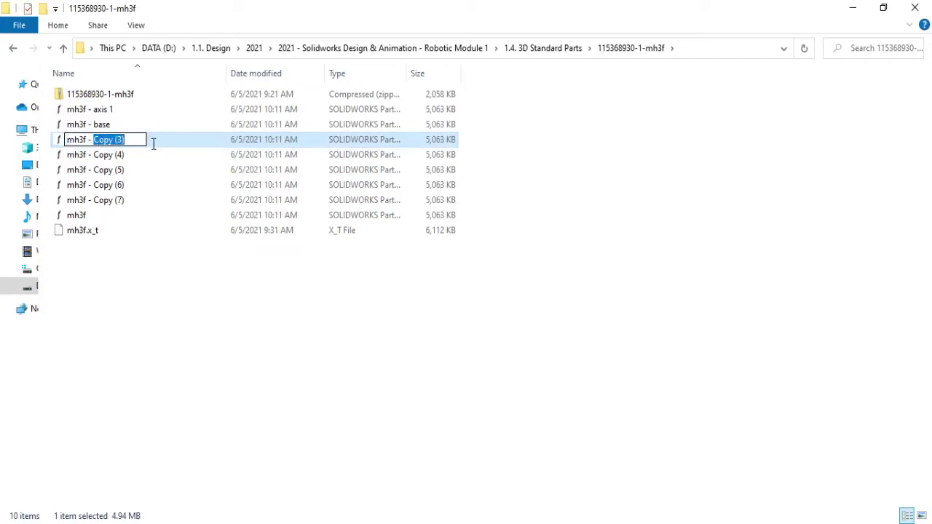
pyautogui.write('axis 2')
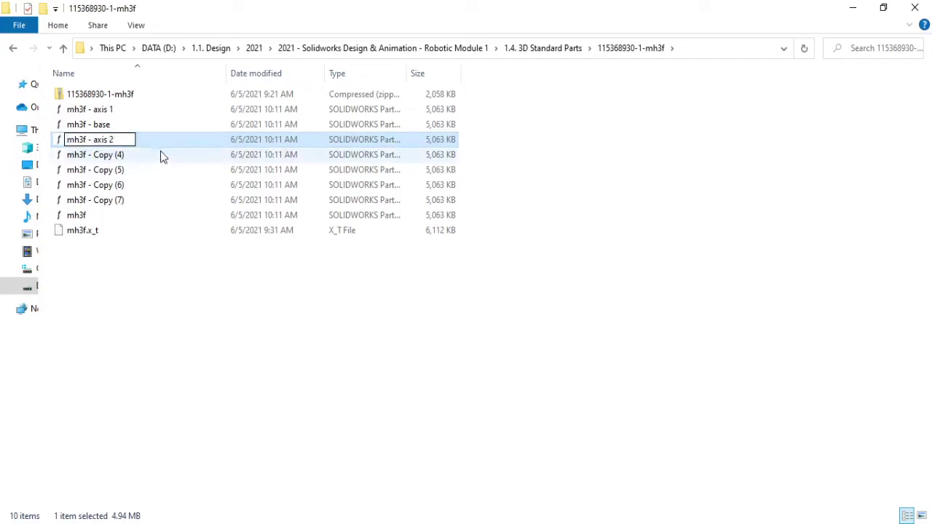
pyautogui.click(145, 154)
pyautogui.click(117, 158)
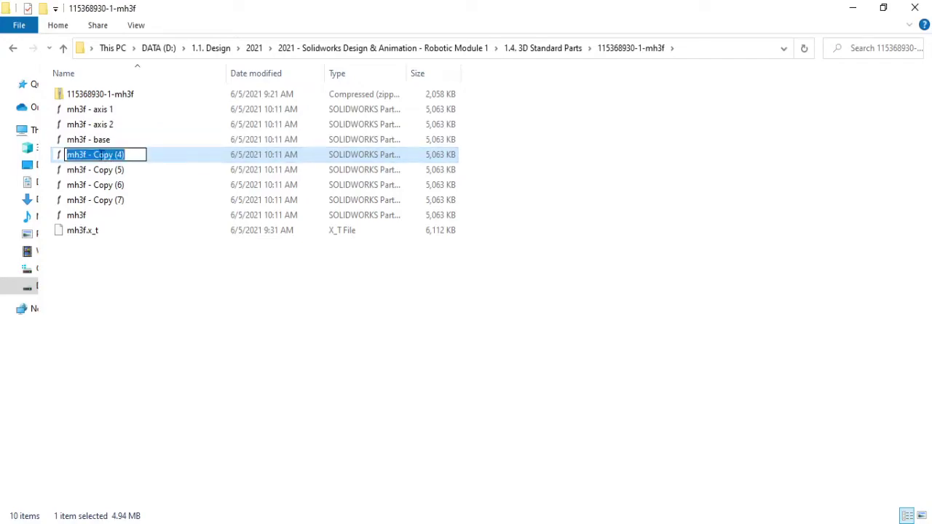
pyautogui.moveTo(95, 154); pyautogui.dragTo(147, 162)
pyautogui.write('axis')
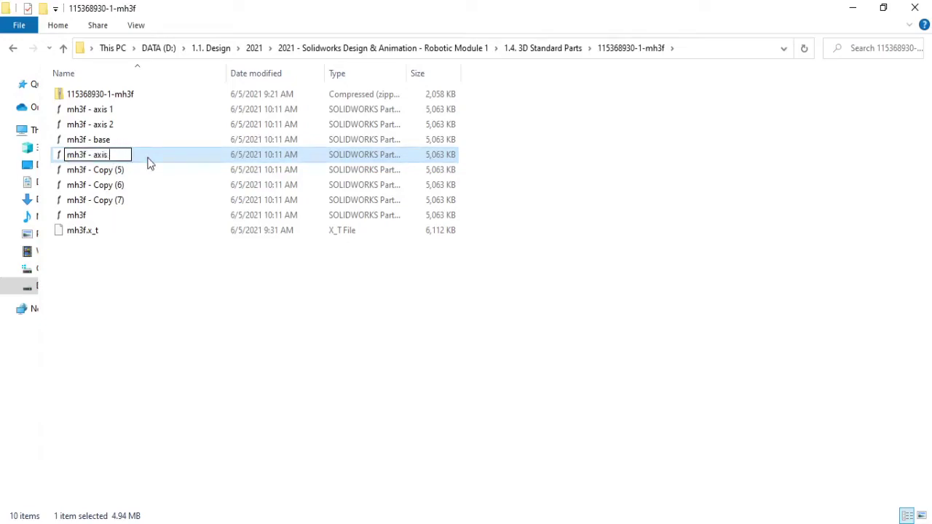
pyautogui.click(117, 172)
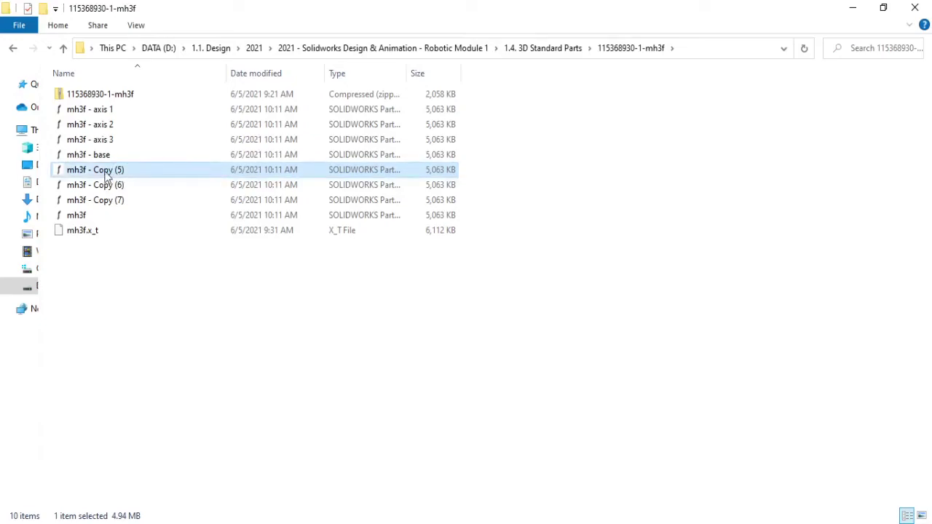
# Rename Copy (5) through Copy (7) to mh3f - axis 4, axis 5 and axis 6.
pyautogui.click(105, 173)
pyautogui.write('a')
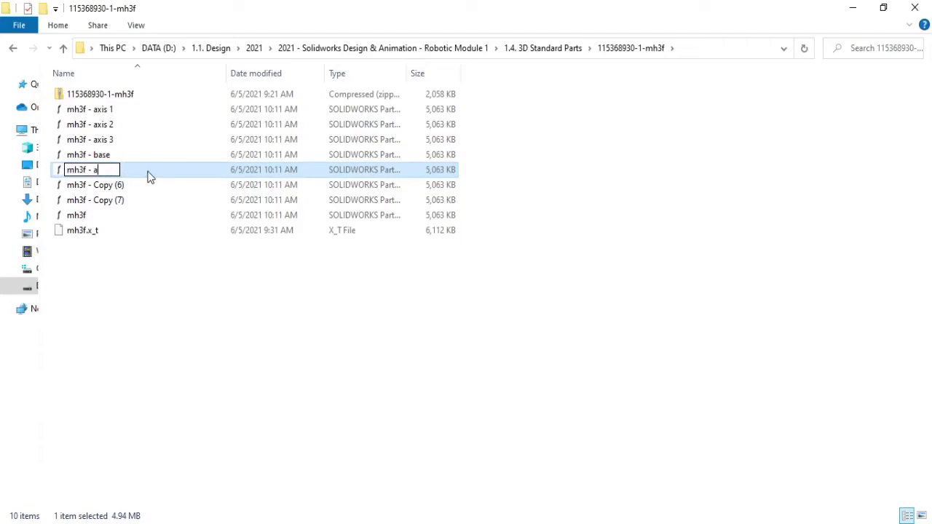
pyautogui.write('xis 4')
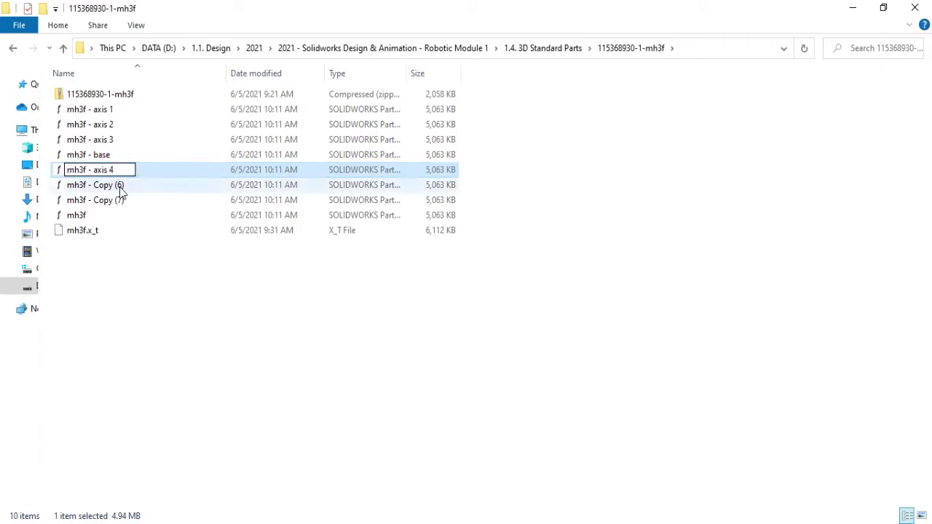
pyautogui.click(117, 188)
pyautogui.click(105, 190)
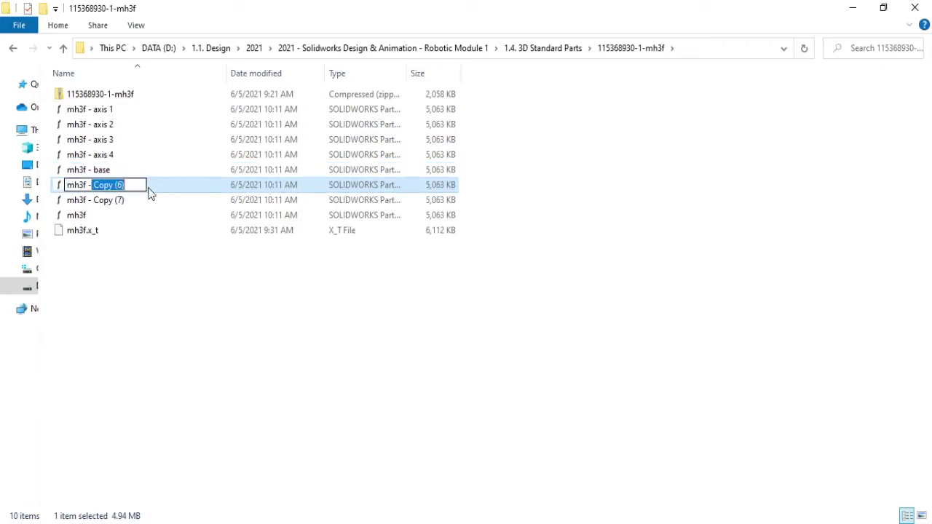
pyautogui.press('BackSpace')
pyautogui.write('xis')
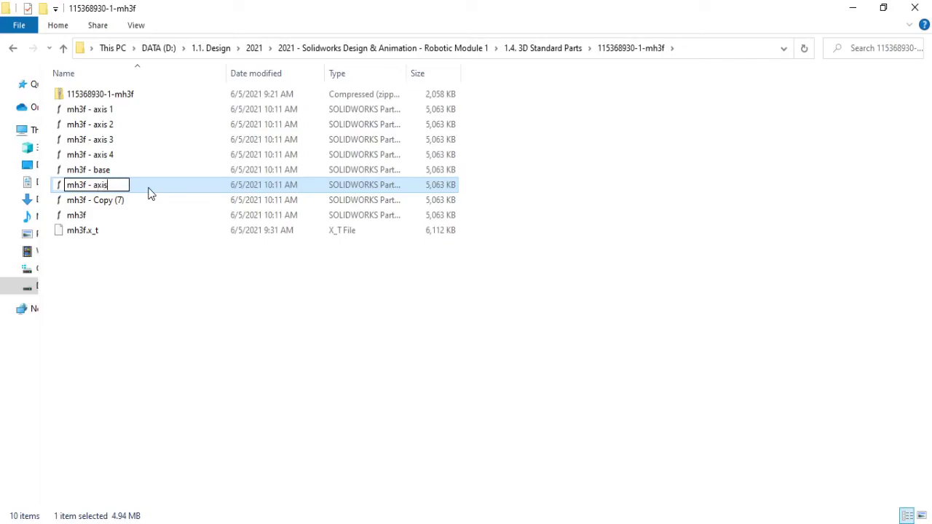
pyautogui.click(123, 205)
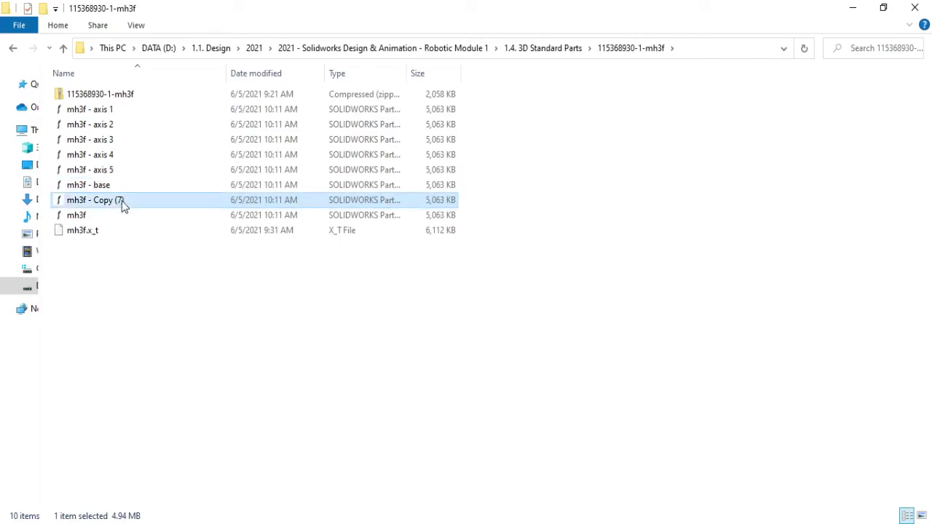
pyautogui.click(102, 204)
pyautogui.moveTo(94, 204); pyautogui.dragTo(150, 201)
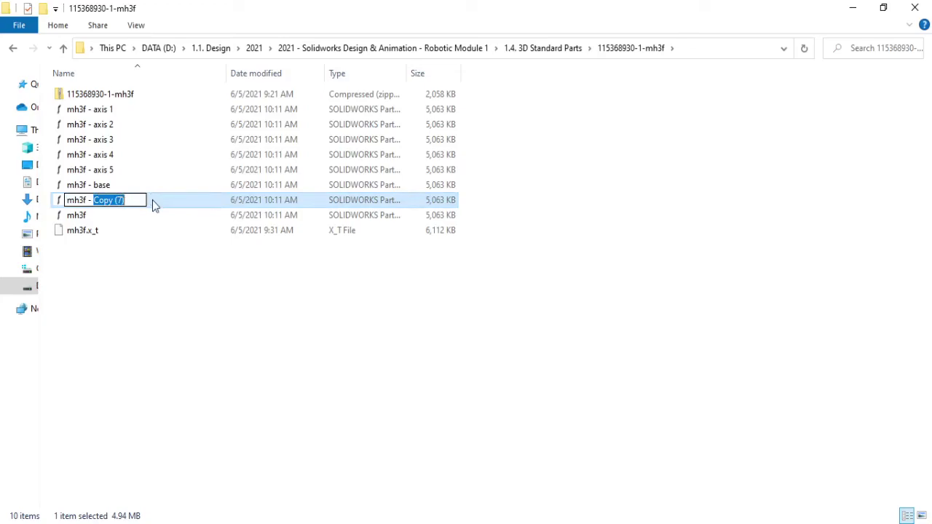
pyautogui.write('axis 6')
pyautogui.click(195, 337)
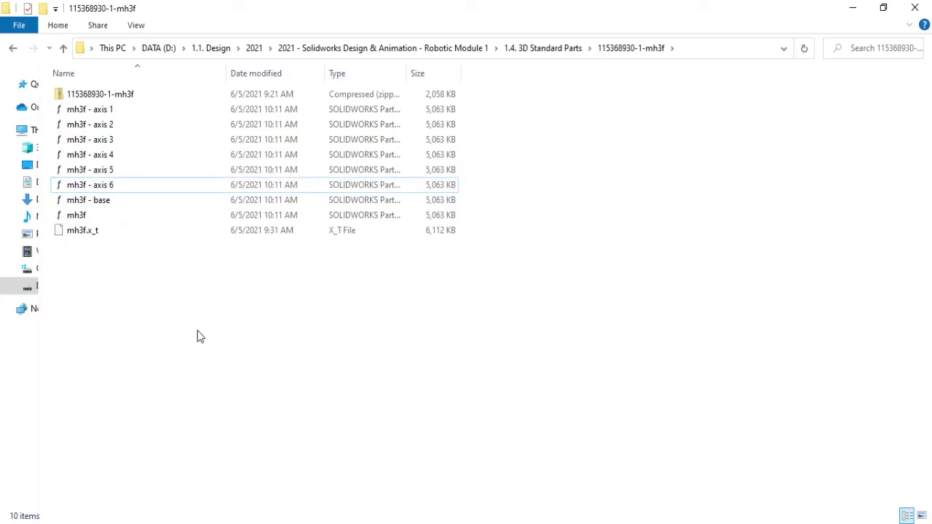